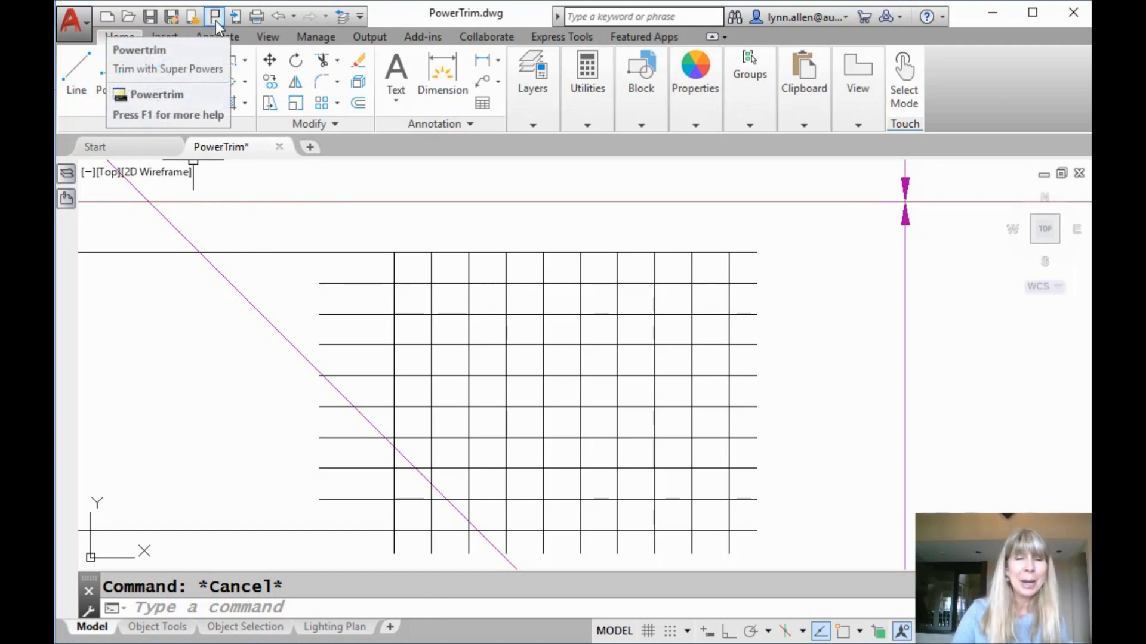
Cut a spiral-shaped fence path through the grid with the Powertrim command
left_click(216, 20)
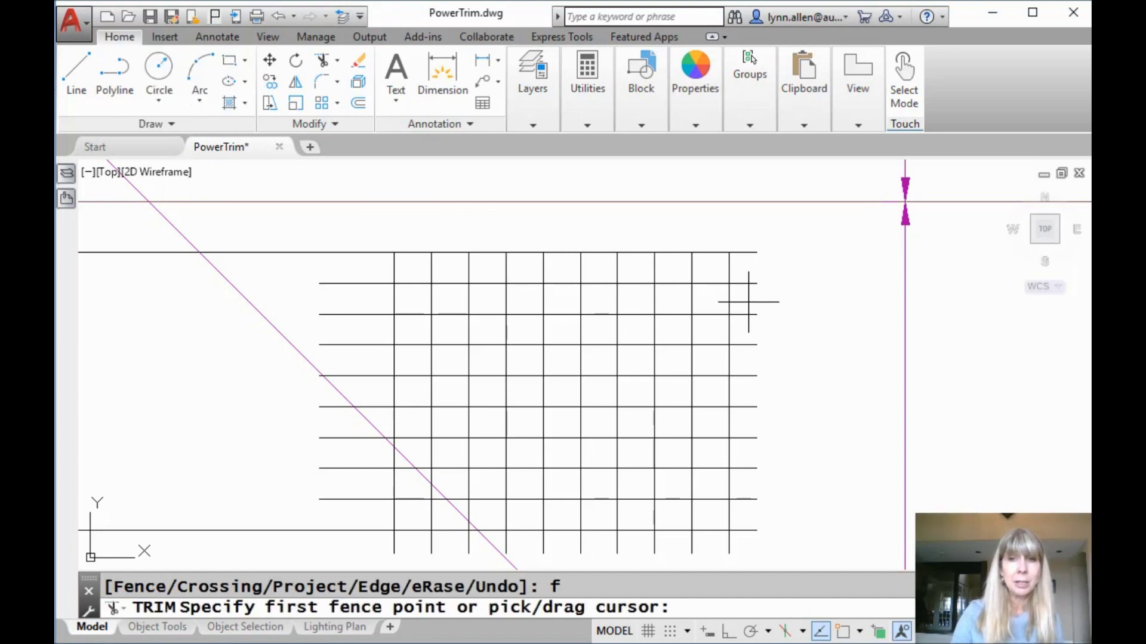
left_click(749, 302)
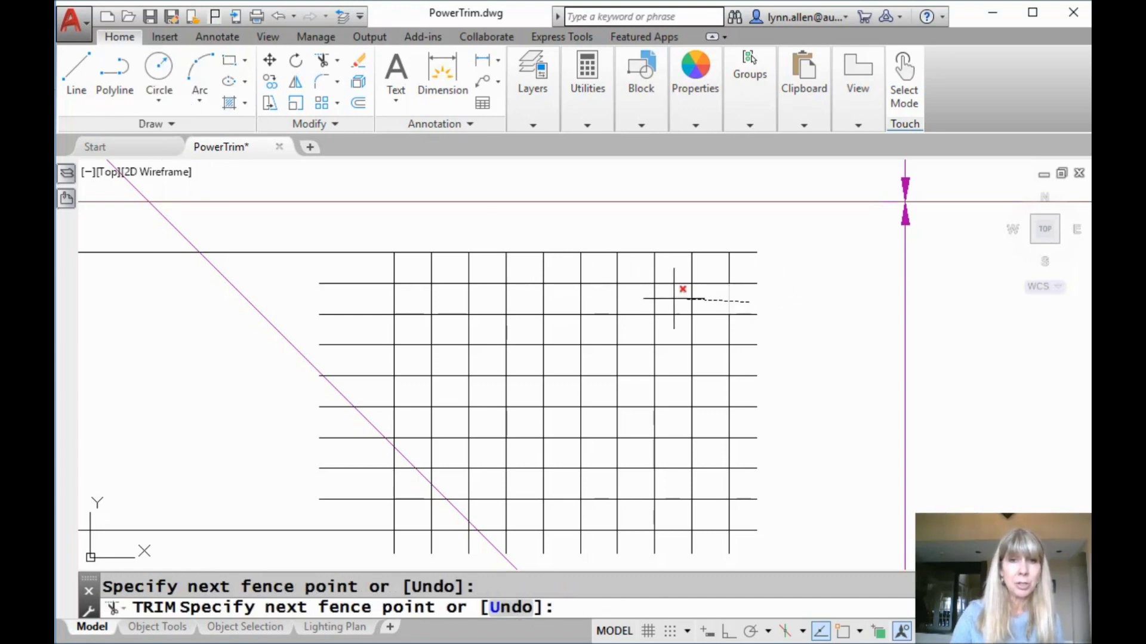
left_click(483, 306)
left_click(492, 490)
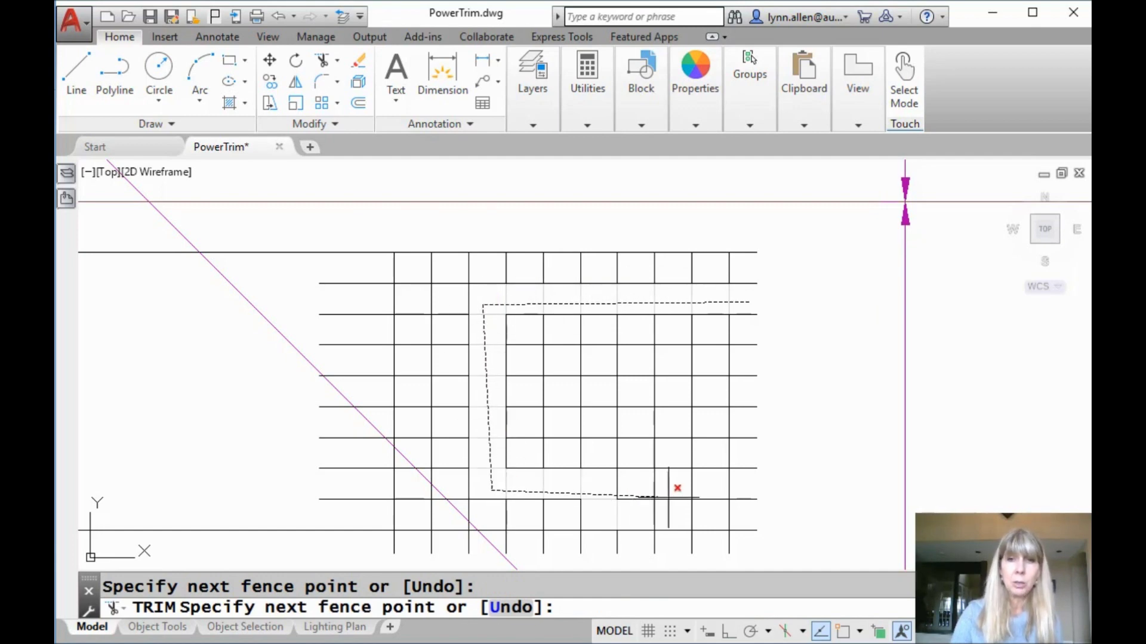
left_click(707, 491)
left_click(696, 380)
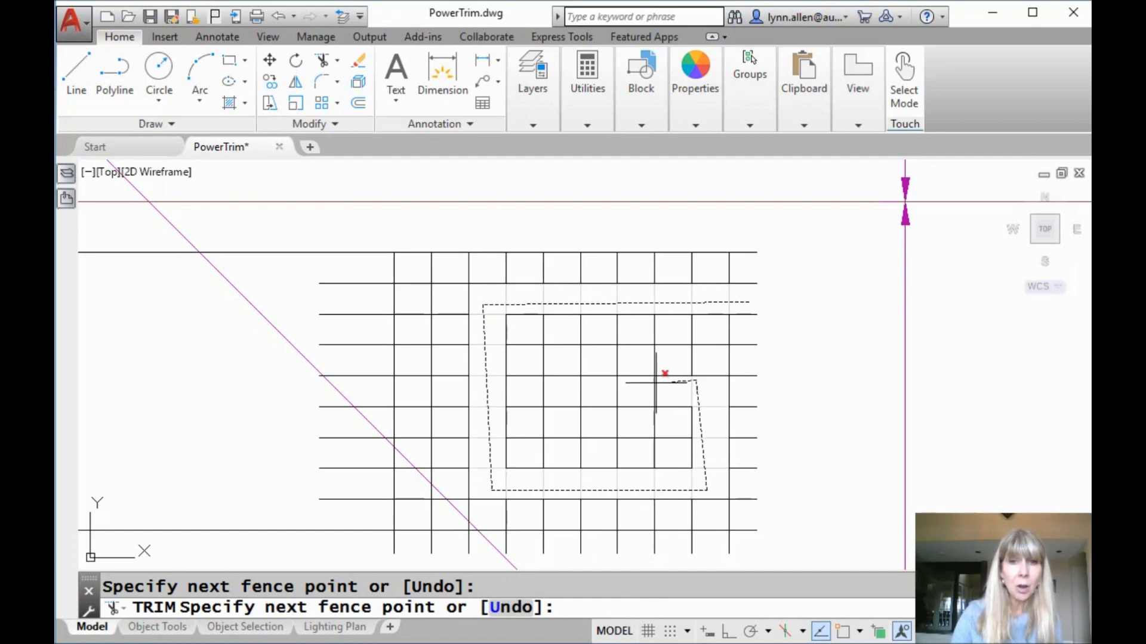
left_click(596, 380)
key("Return")
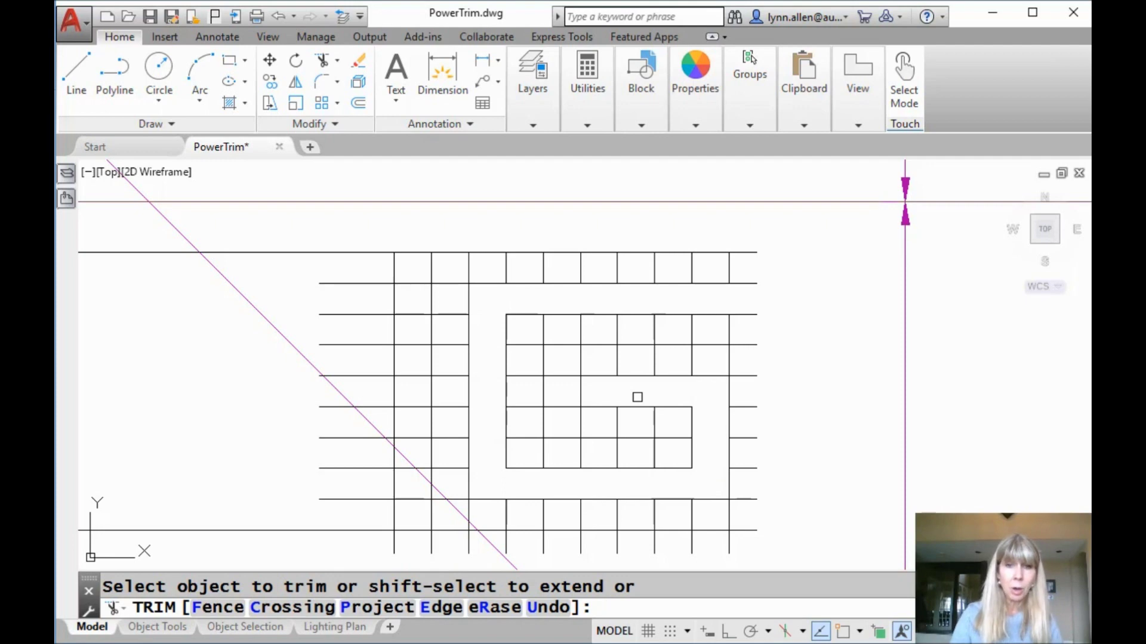
End the trim command and undo the spiral fence trim
key("Return")
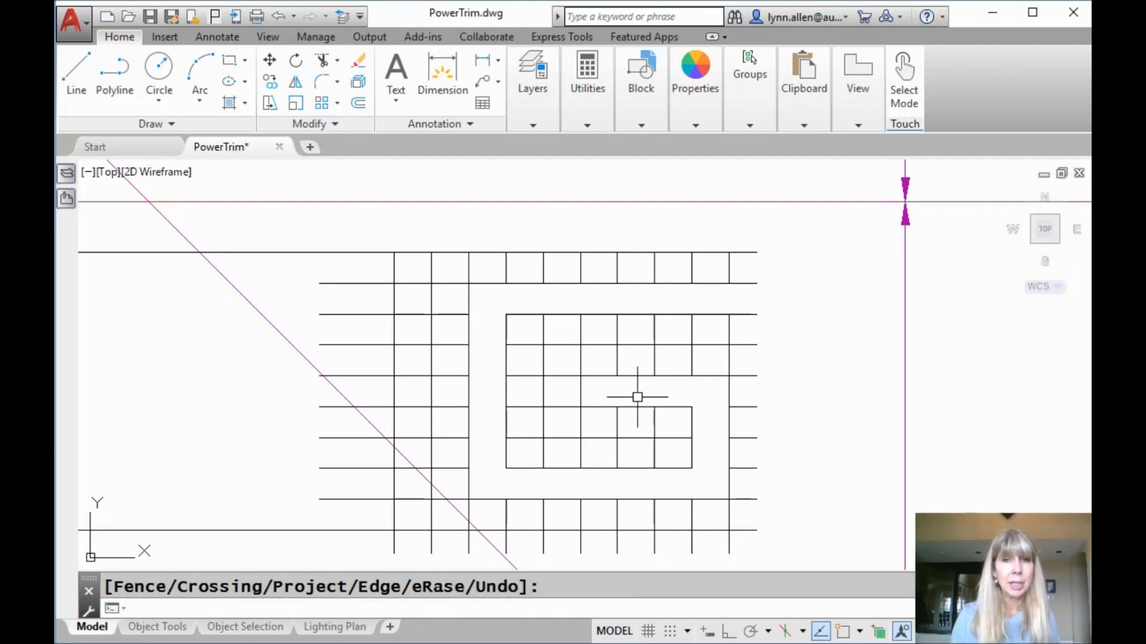
type("u")
key("Return")
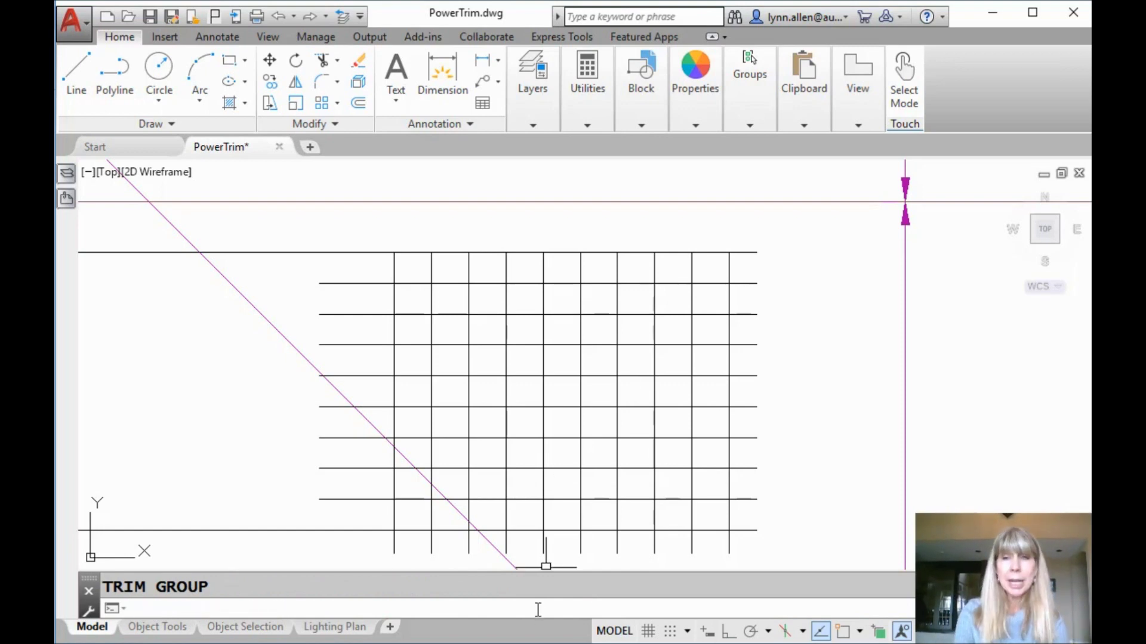
Start TRIM with every object as a cutting edge and switch to the Fence option
type("trim")
key("Return")
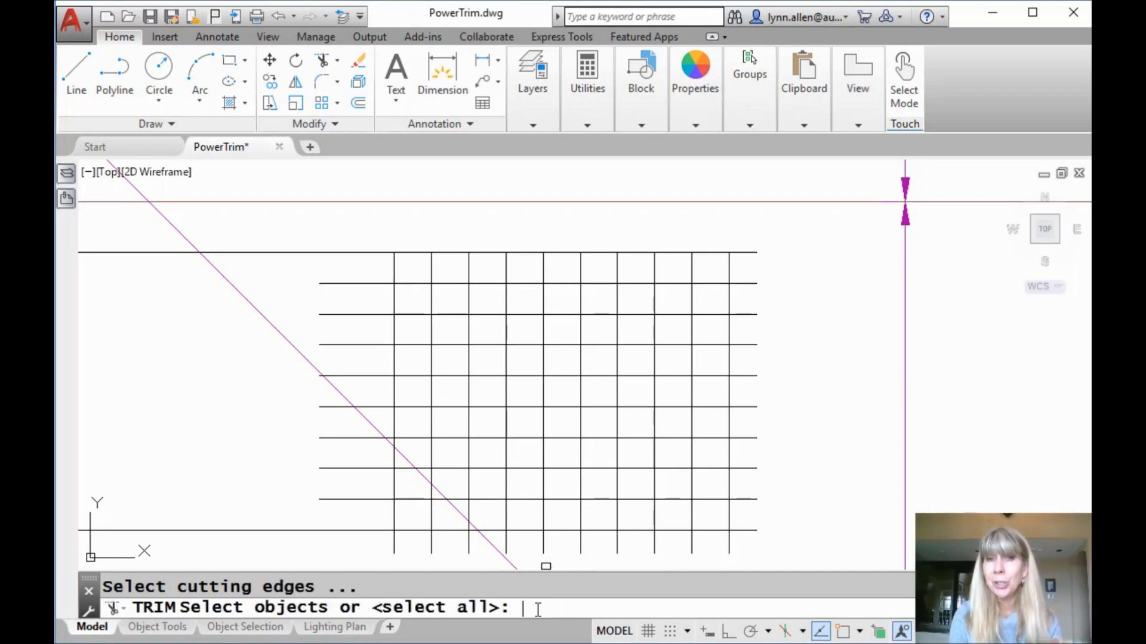
key("Return")
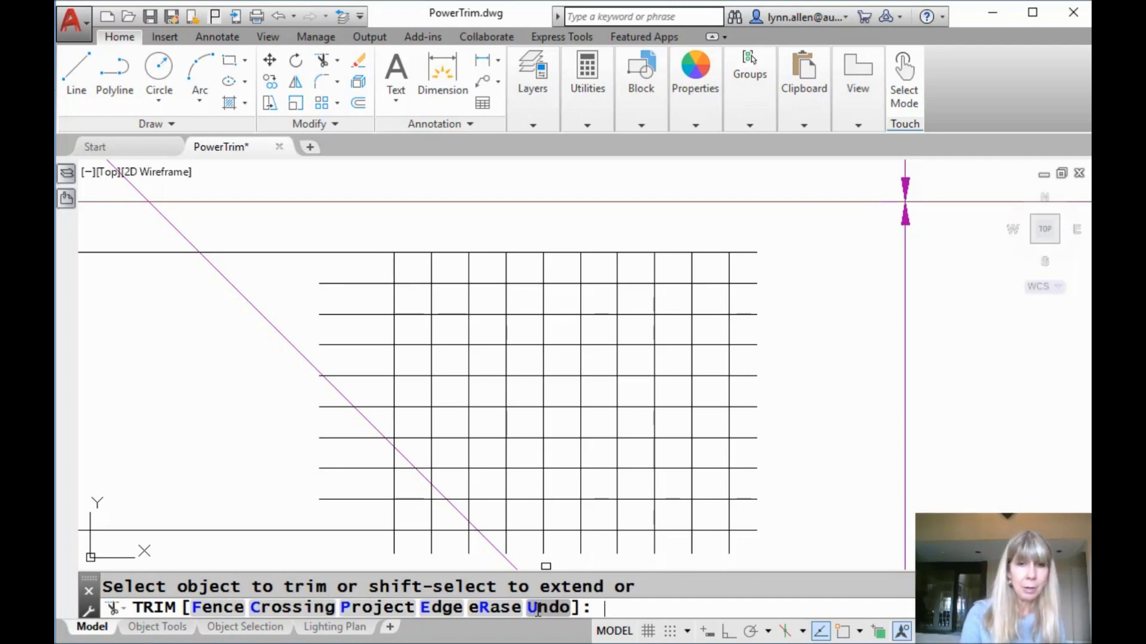
type("f")
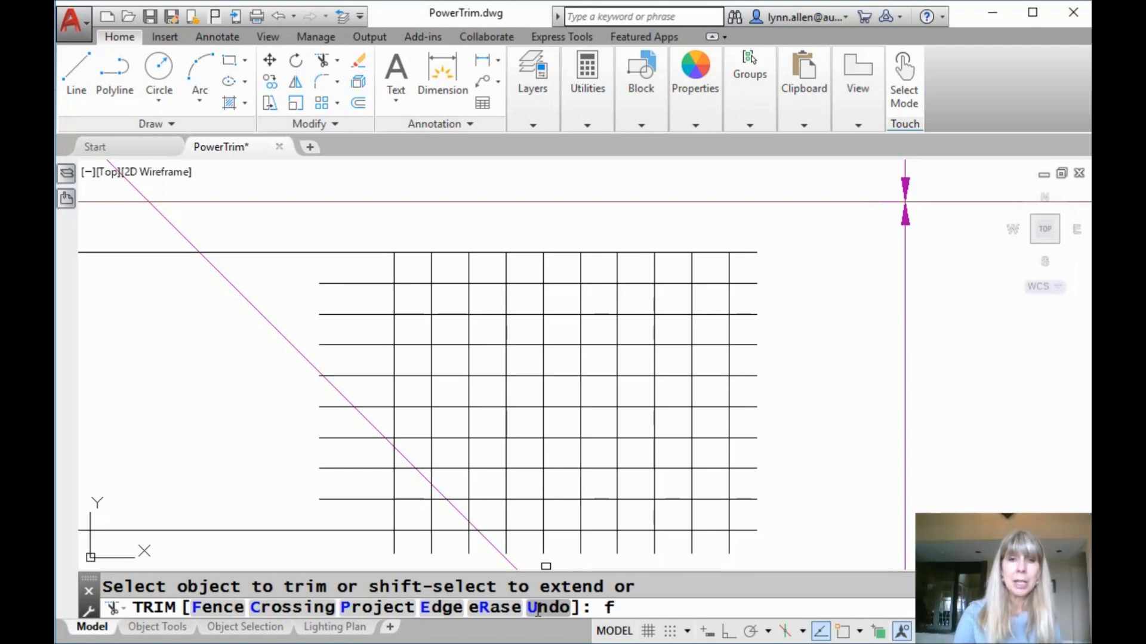
key("Return")
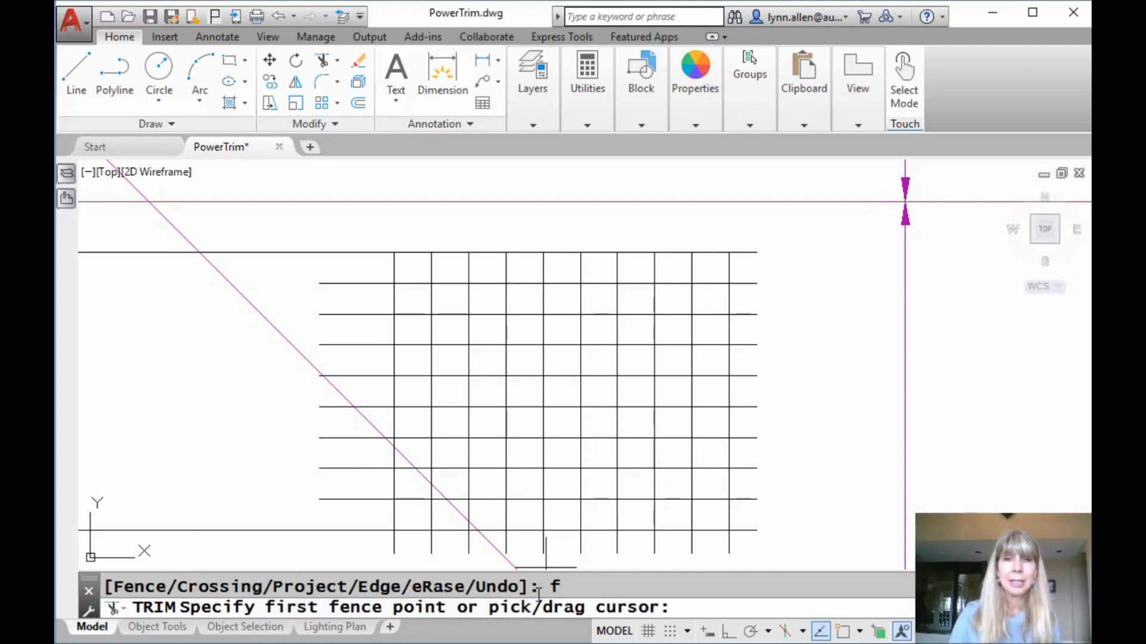
Trim the grid lines along a six-point S-shaped fence running right to left
left_click(753, 298)
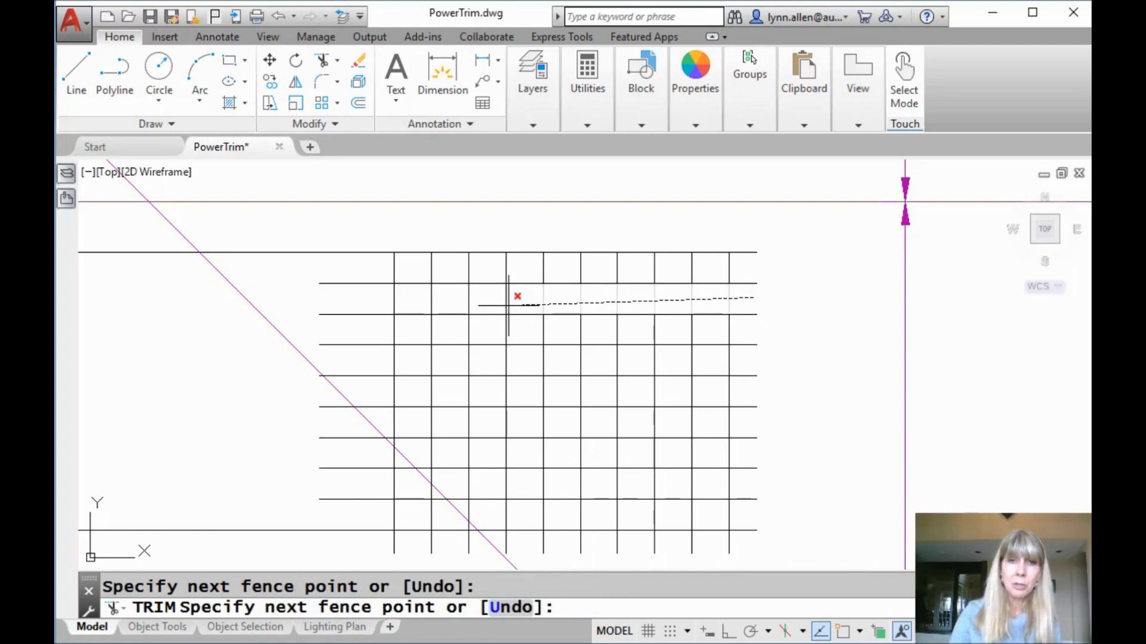
left_click(441, 298)
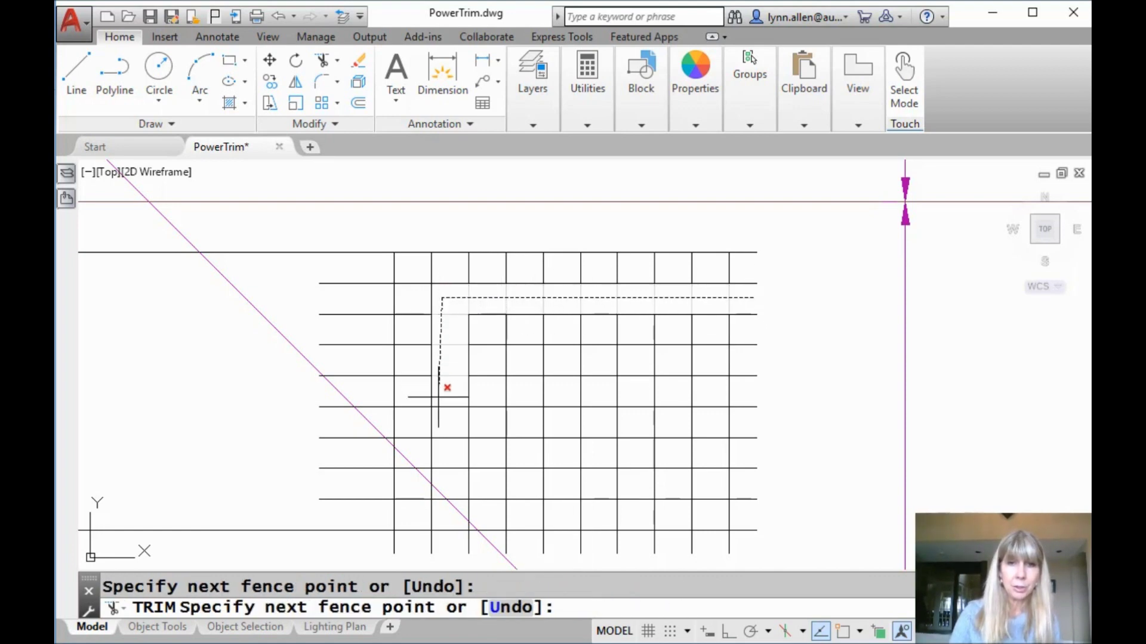
left_click(438, 396)
left_click(718, 391)
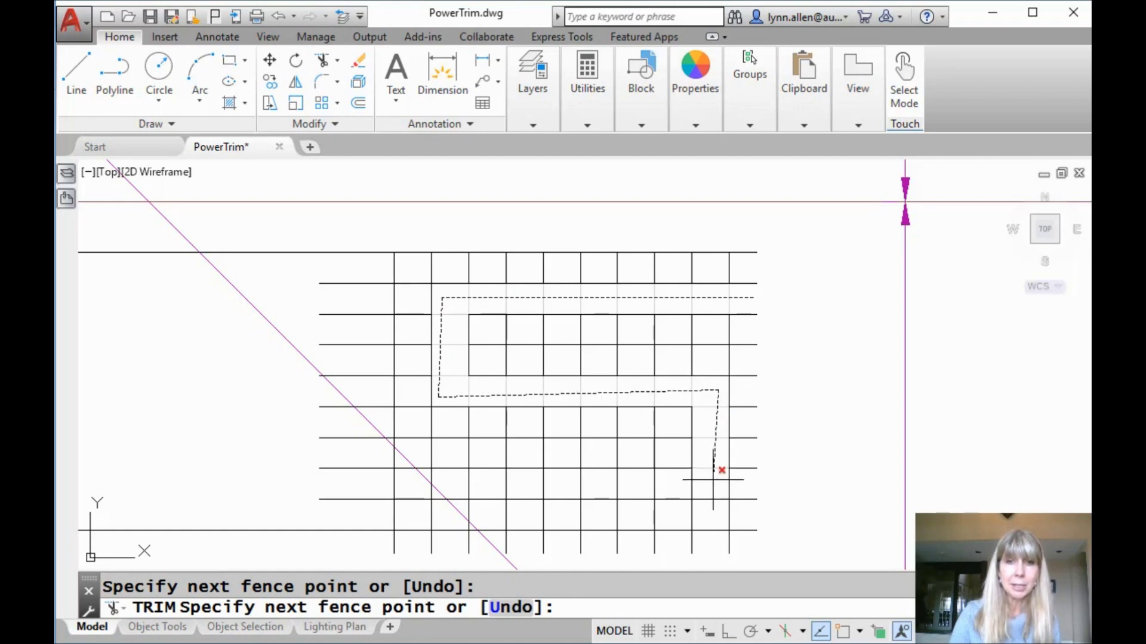
left_click(714, 479)
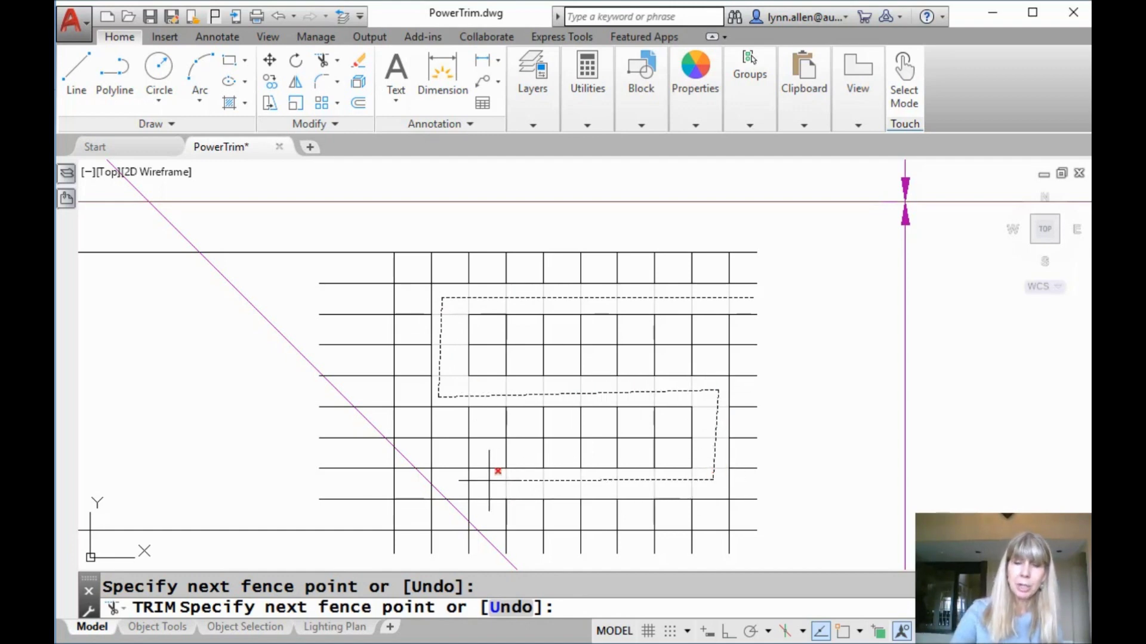
left_click(489, 480)
key("Return")
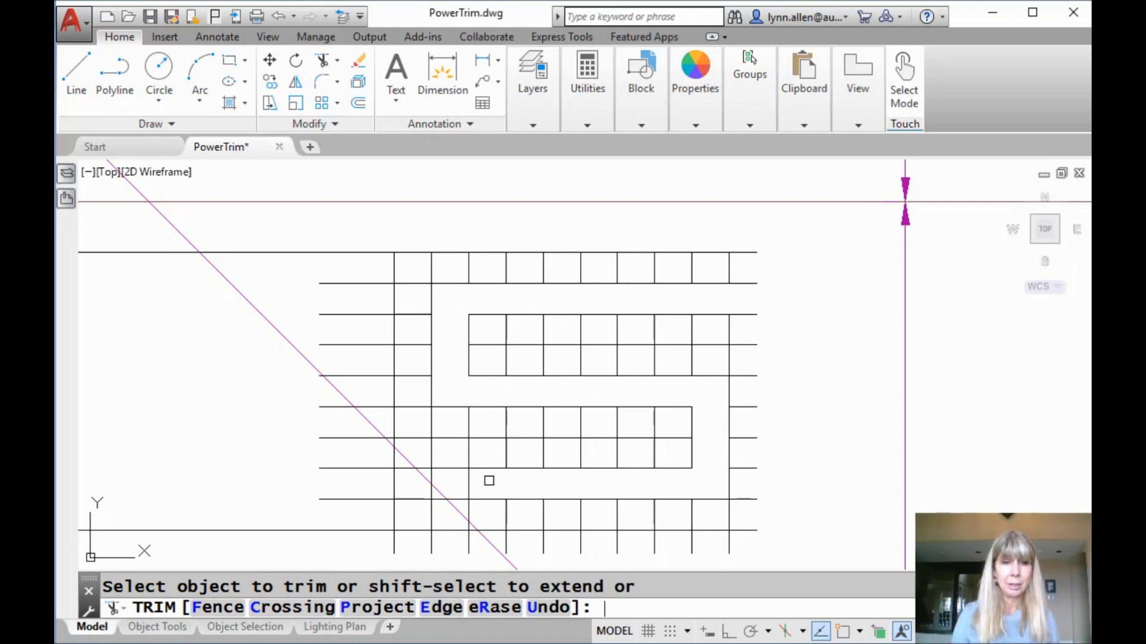
Cancel TRIM, undo the fence trim to restore the full grid, and open the CUI editor
key("Escape")
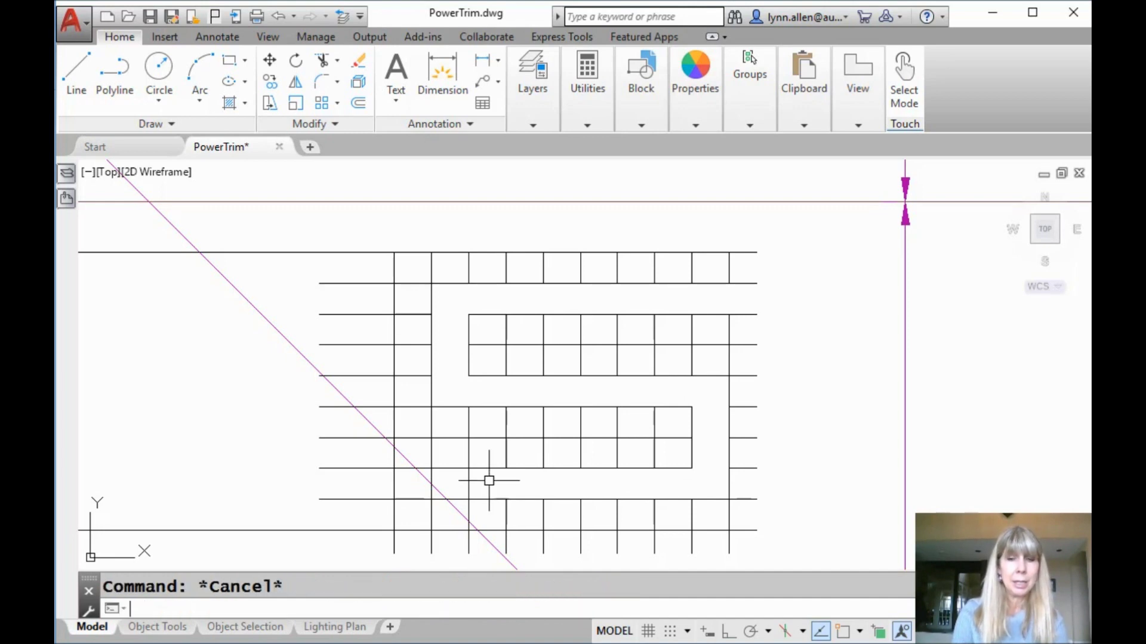
type("u")
key("Return")
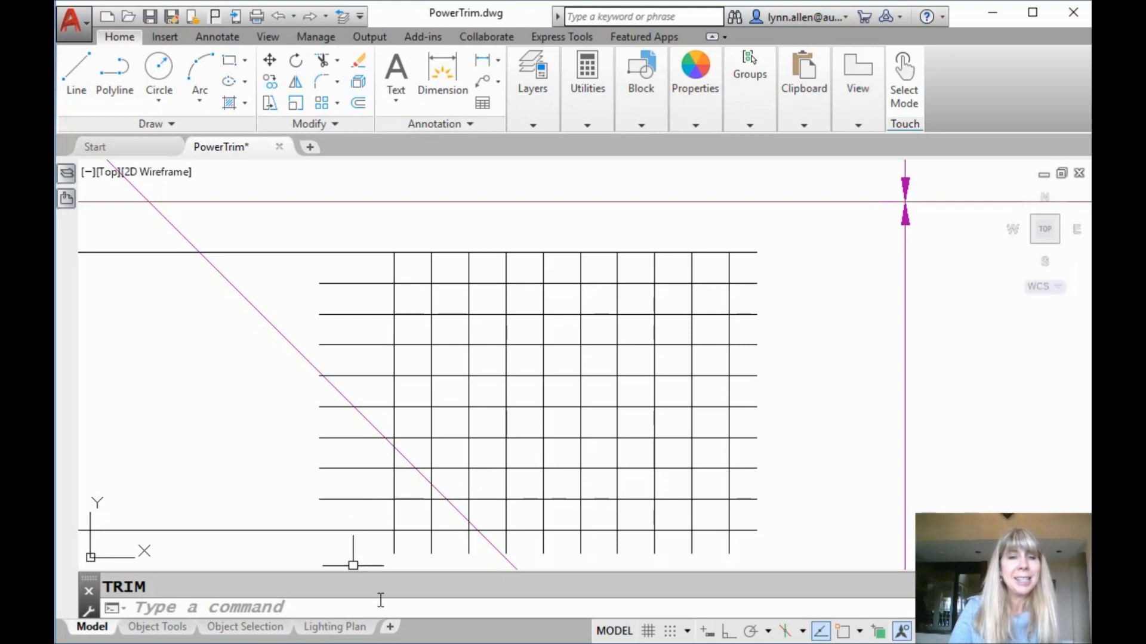
type("CUI")
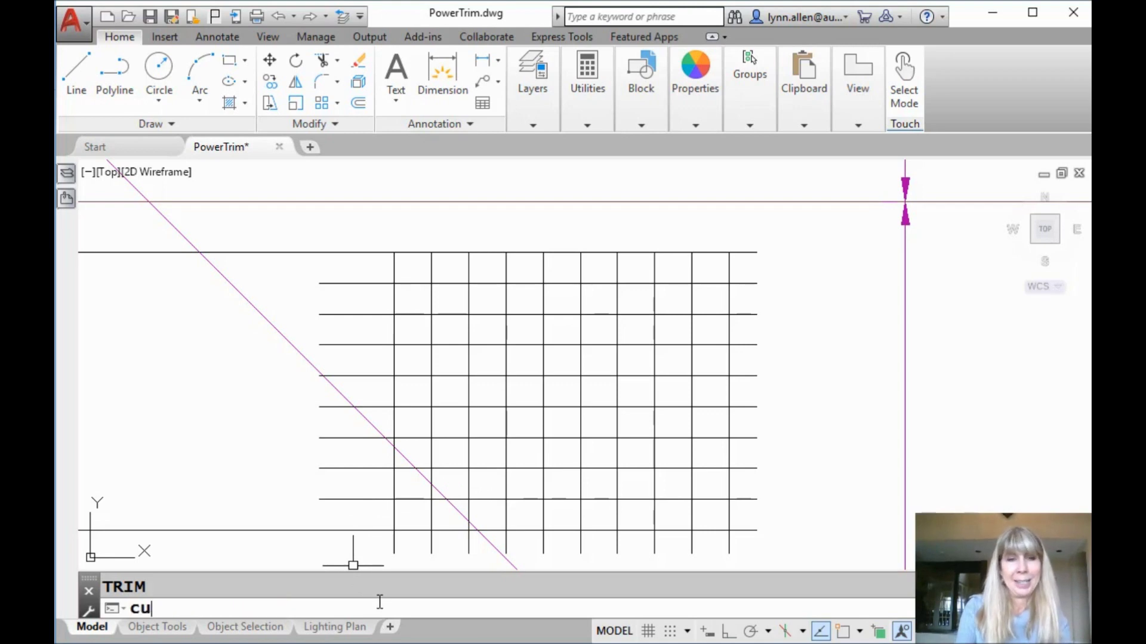
key("Return")
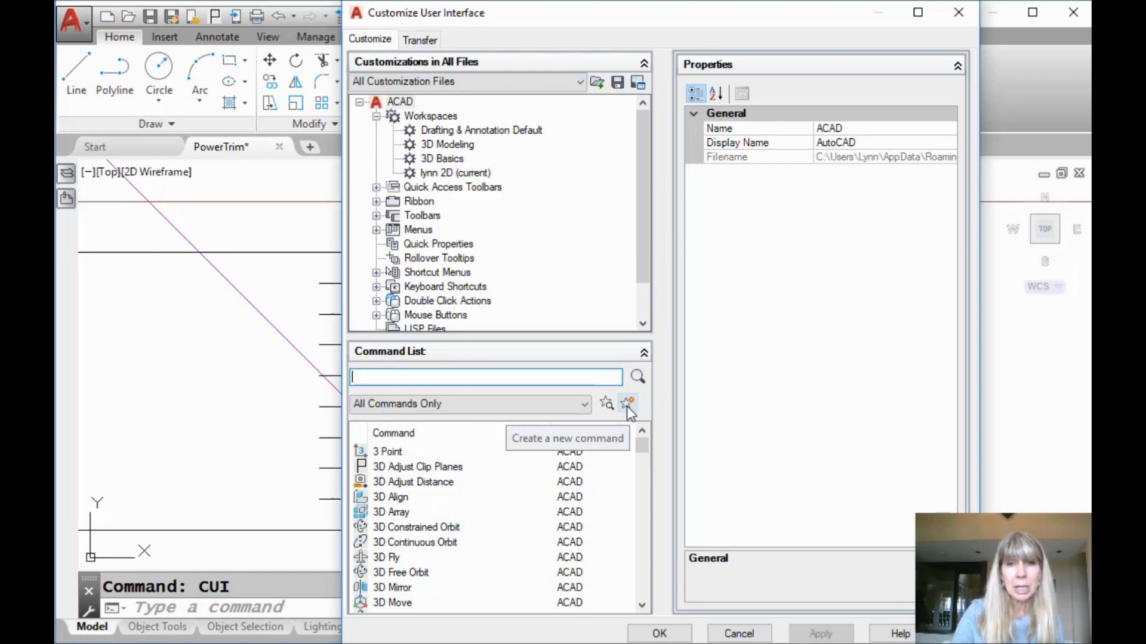
Add a new command named 'Super Trim', described 'Trims with Super Powers', display name 'Super Trim'
left_click(626, 402)
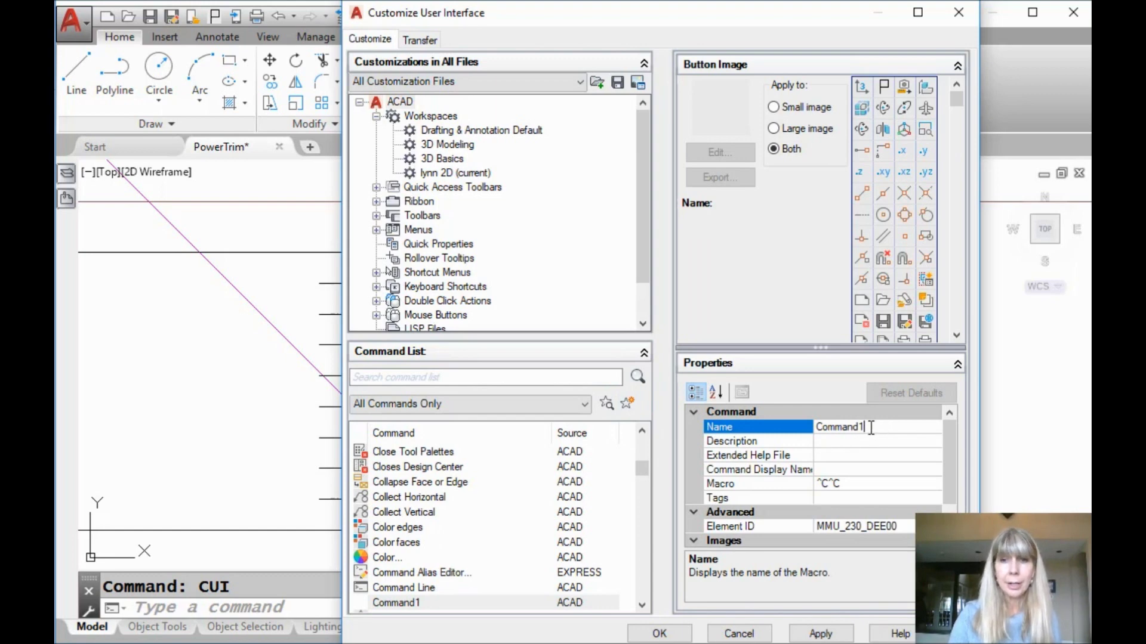
left_click_drag(869, 427, 790, 428)
type("Su")
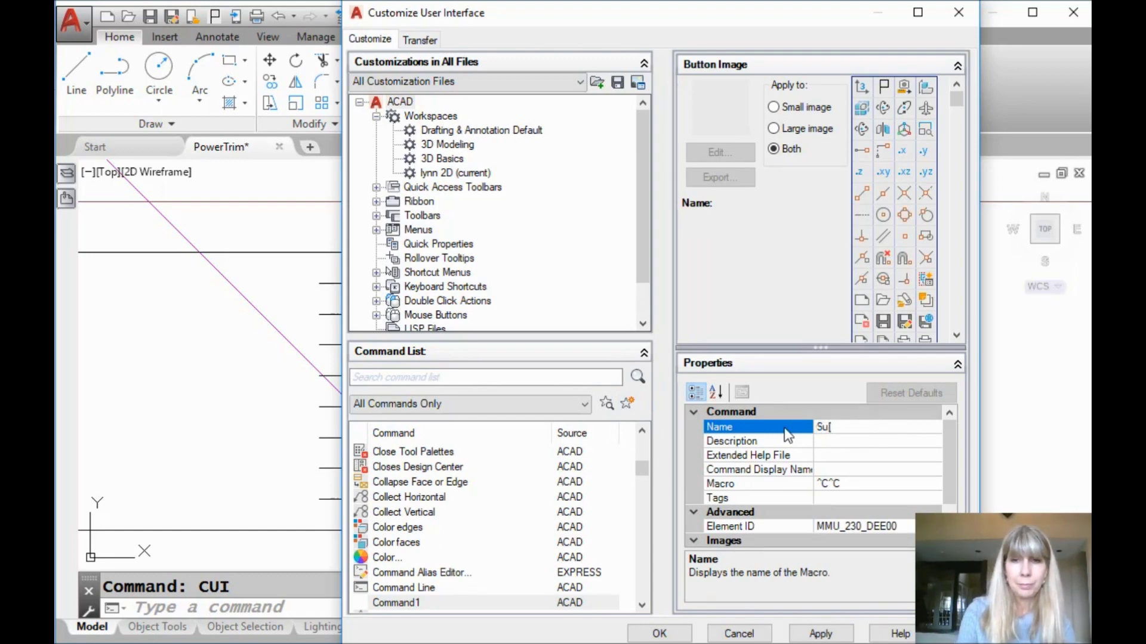
type("per Trim")
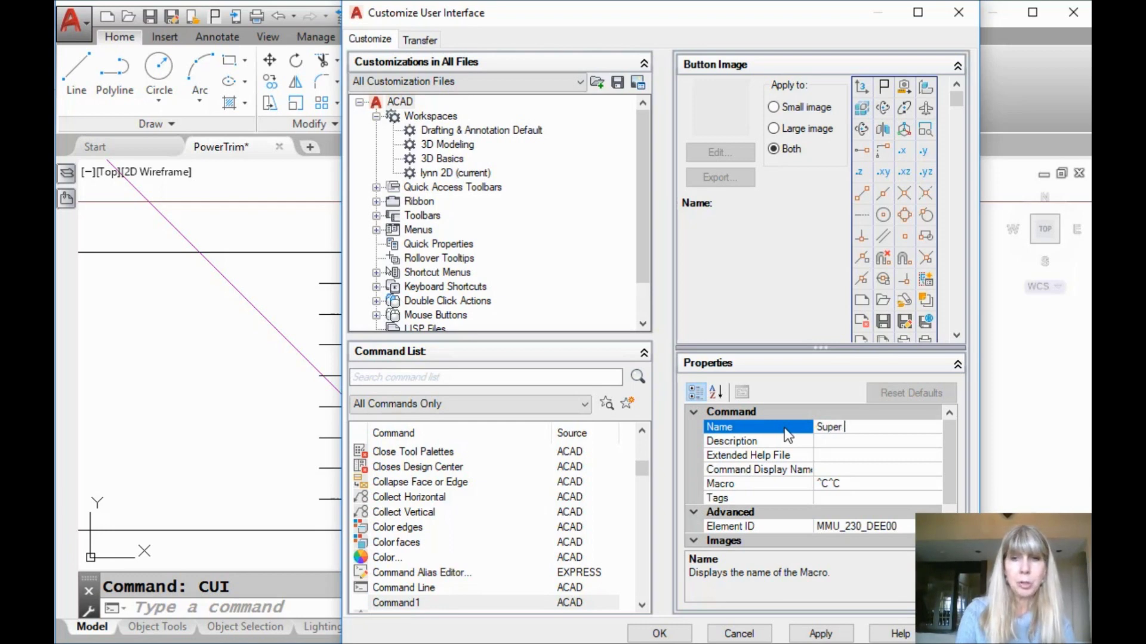
left_click(826, 440)
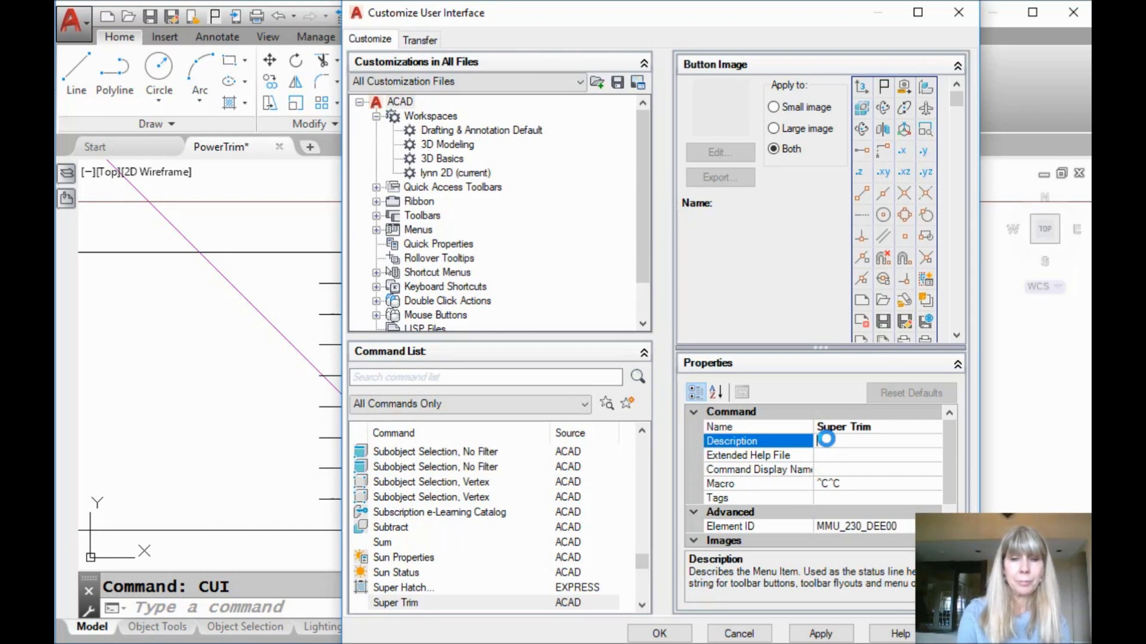
type("Trims with S")
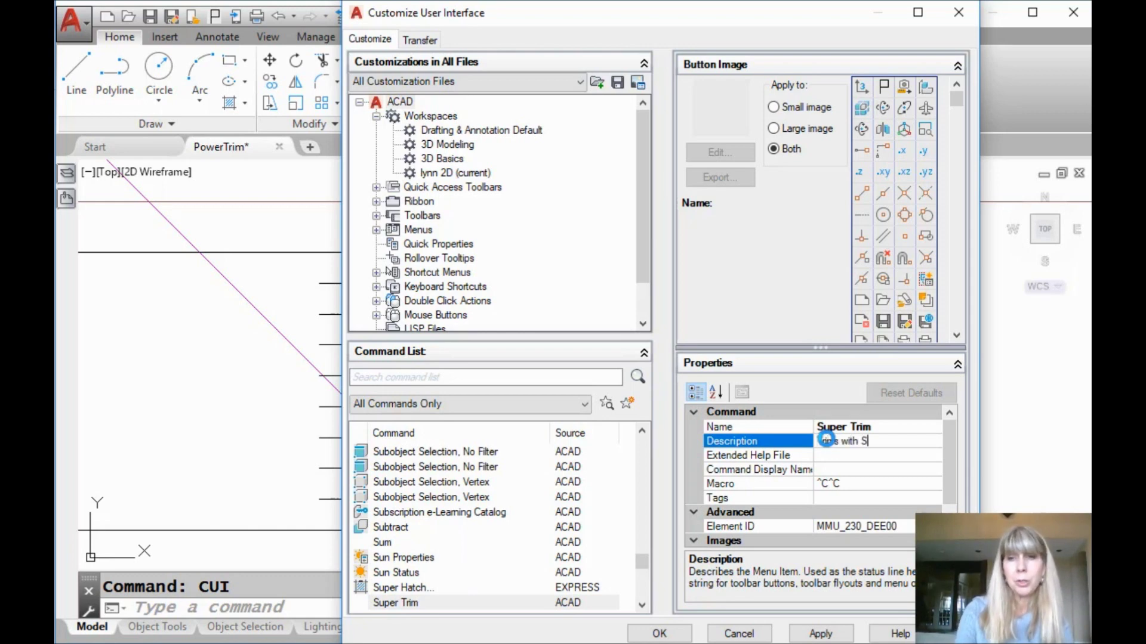
type("uper Power")
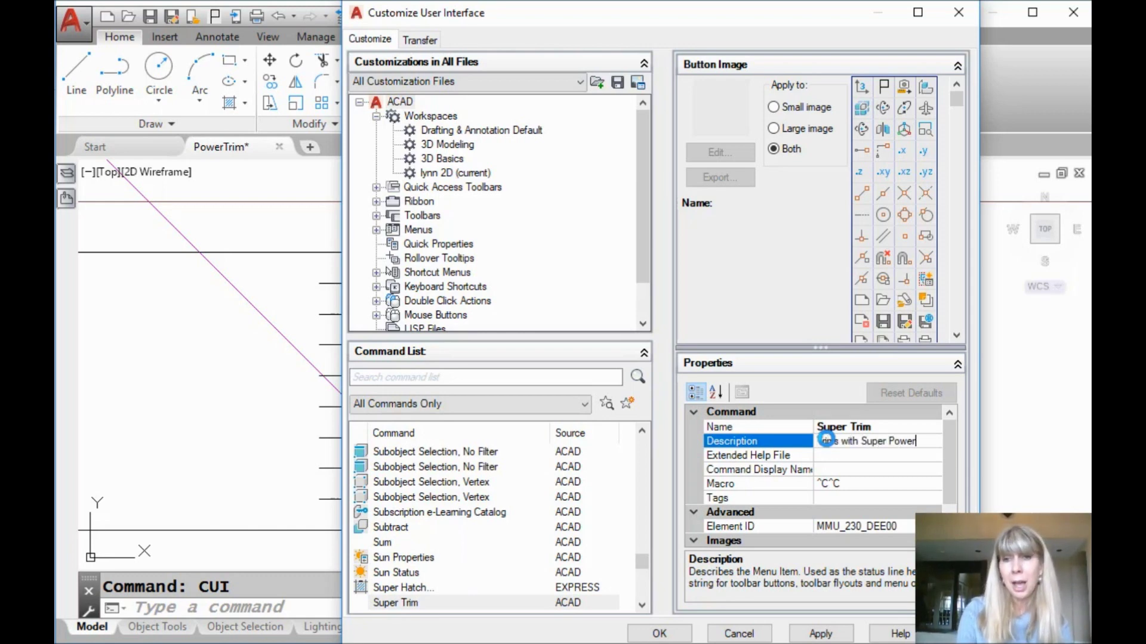
type("s")
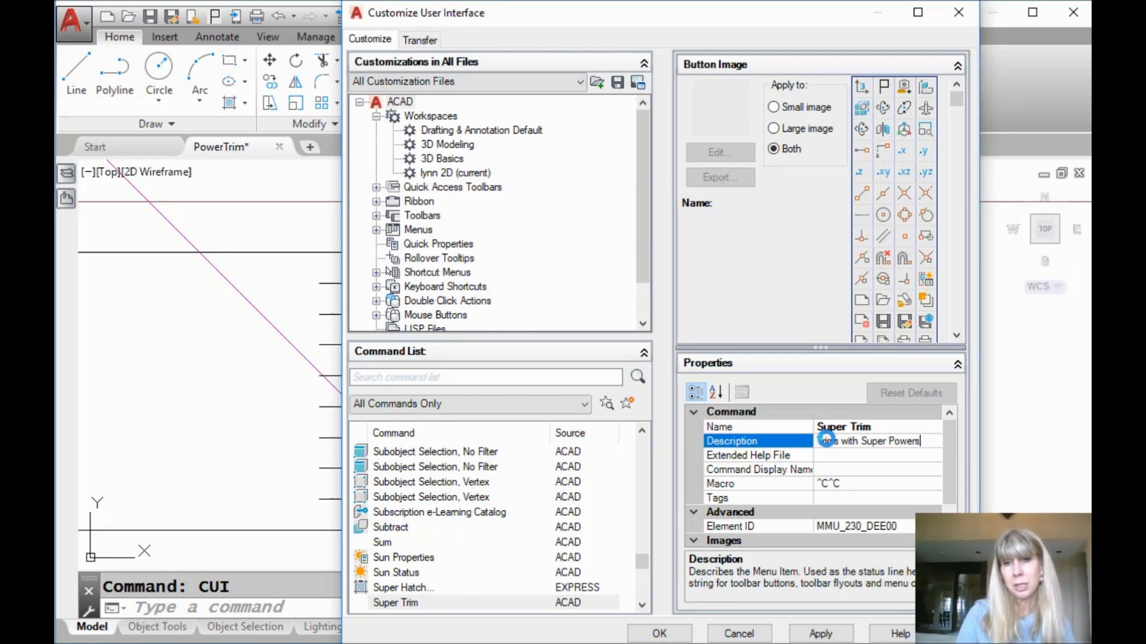
left_click(840, 470)
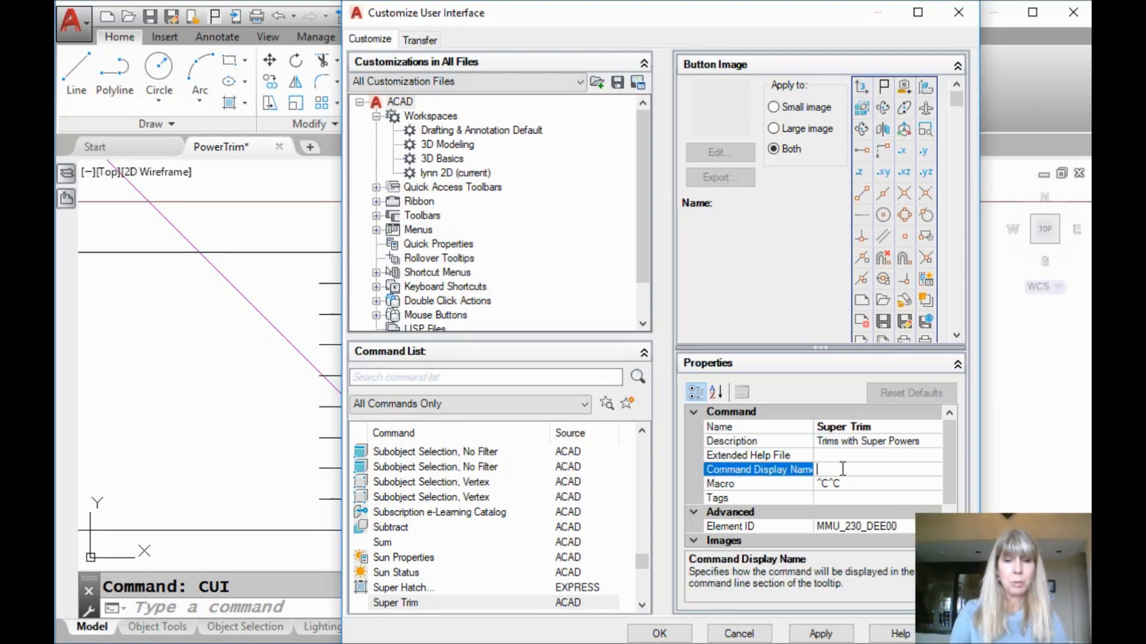
type("Super")
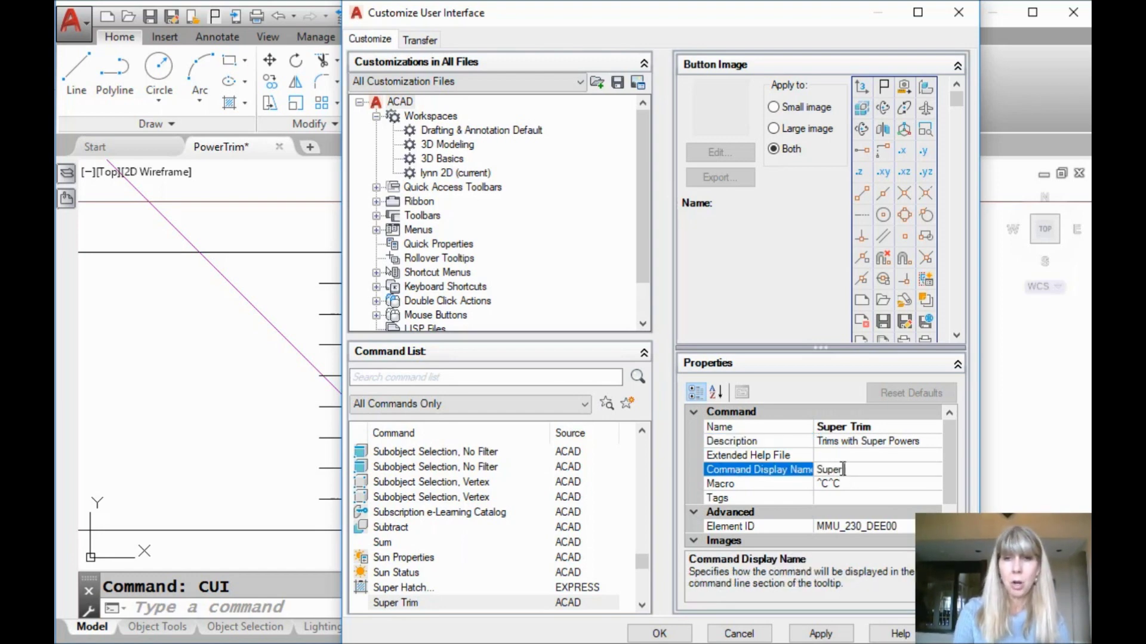
type(" Trim")
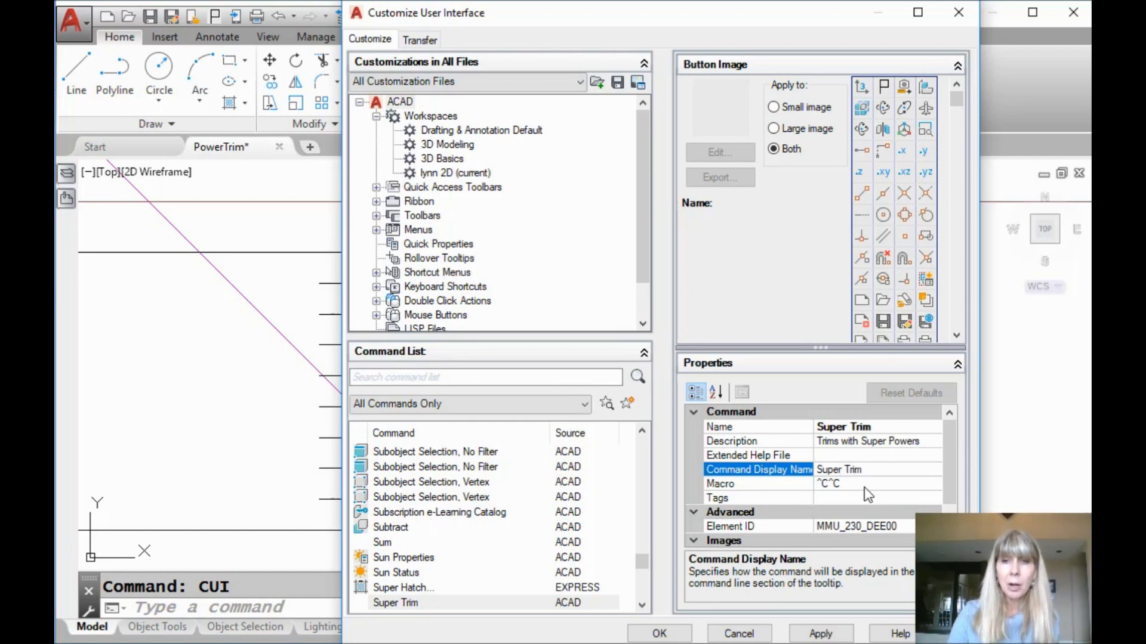
Set the Super Trim macro to ^C^Ctrim;;f; and assign a starting button image
left_click(863, 485)
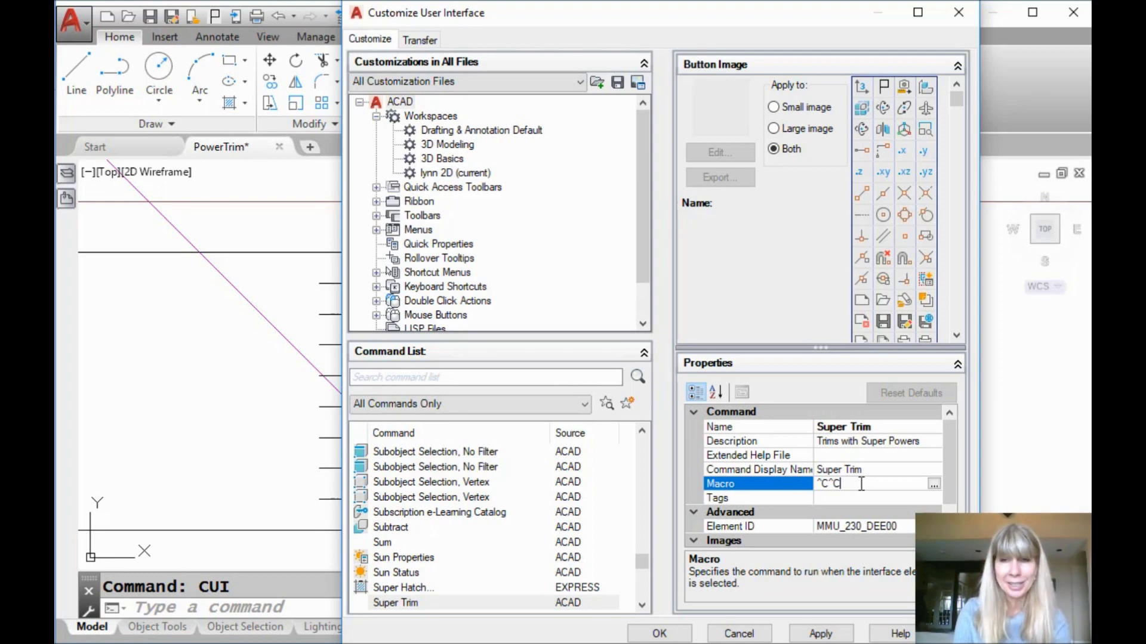
type("trim")
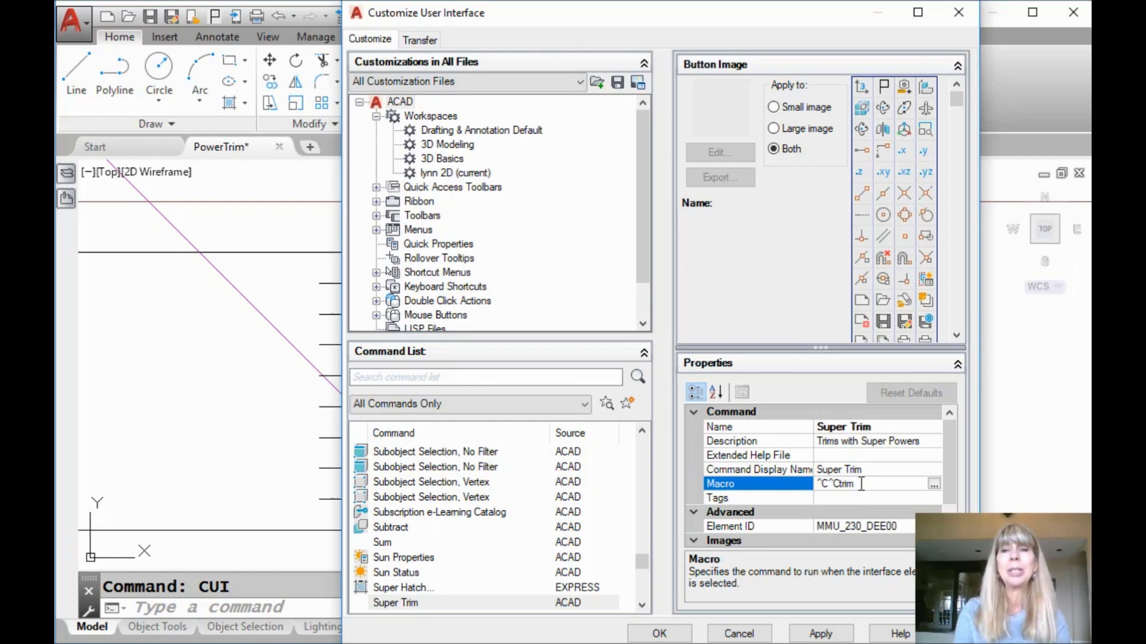
type(";")
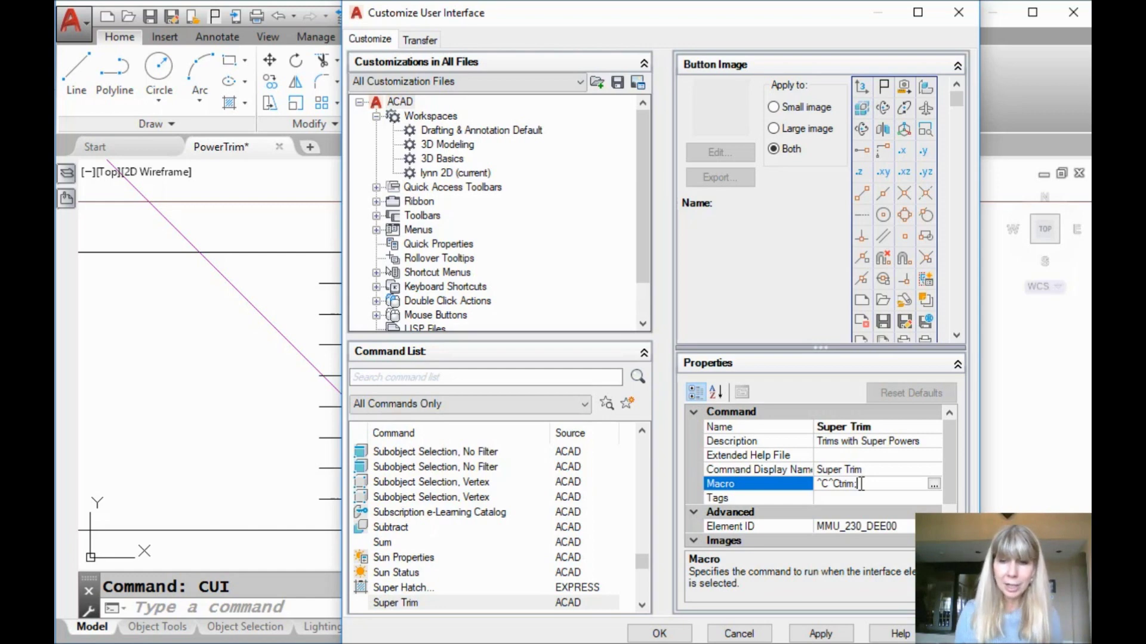
type(";")
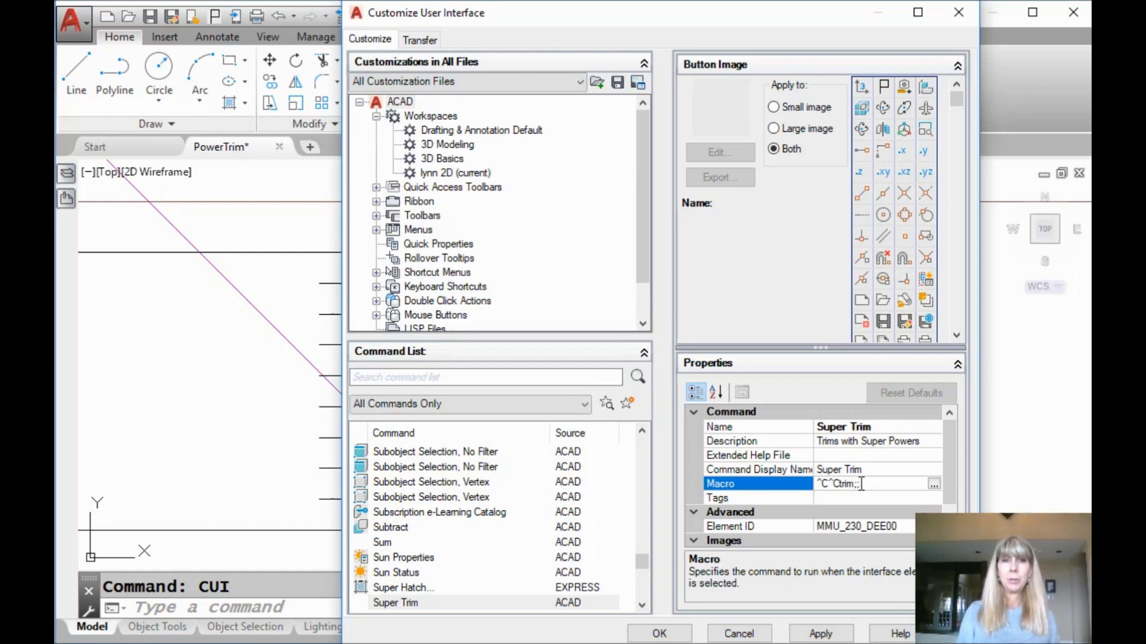
type("f")
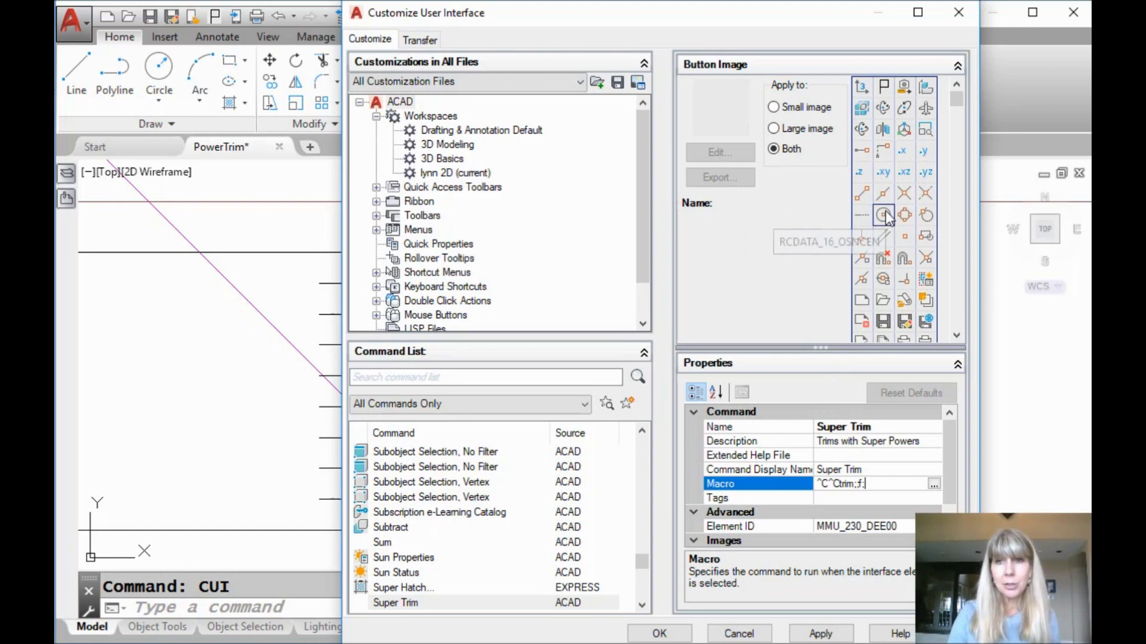
left_click(903, 217)
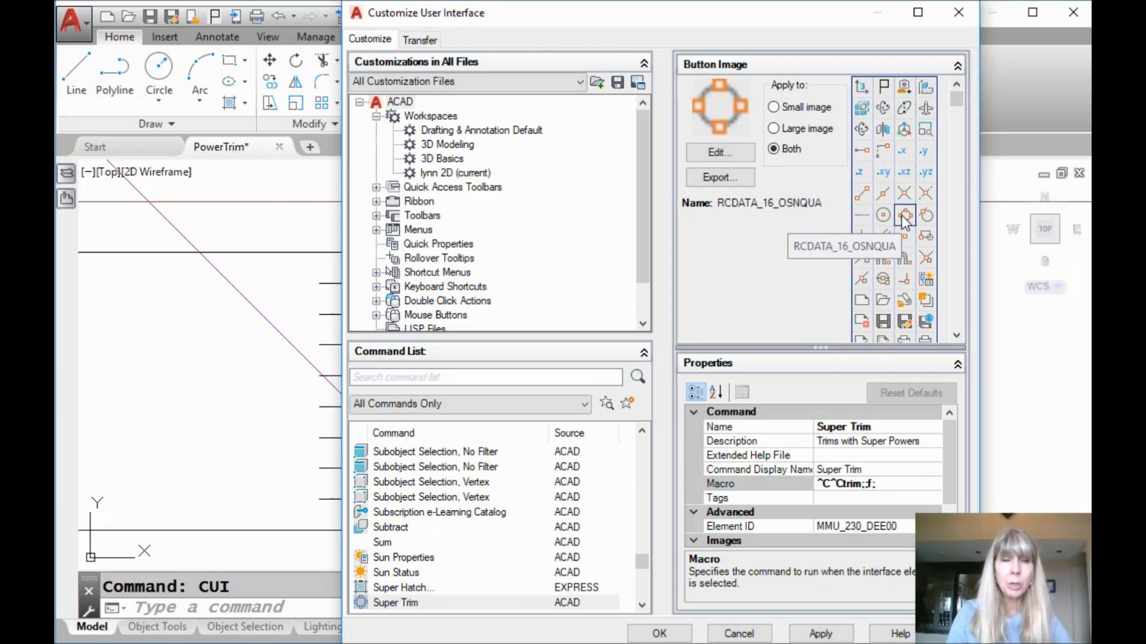
In the Button Editor, clear the canvas, turn on the grid, and draw a magenta S
left_click(729, 156)
left_click(682, 304)
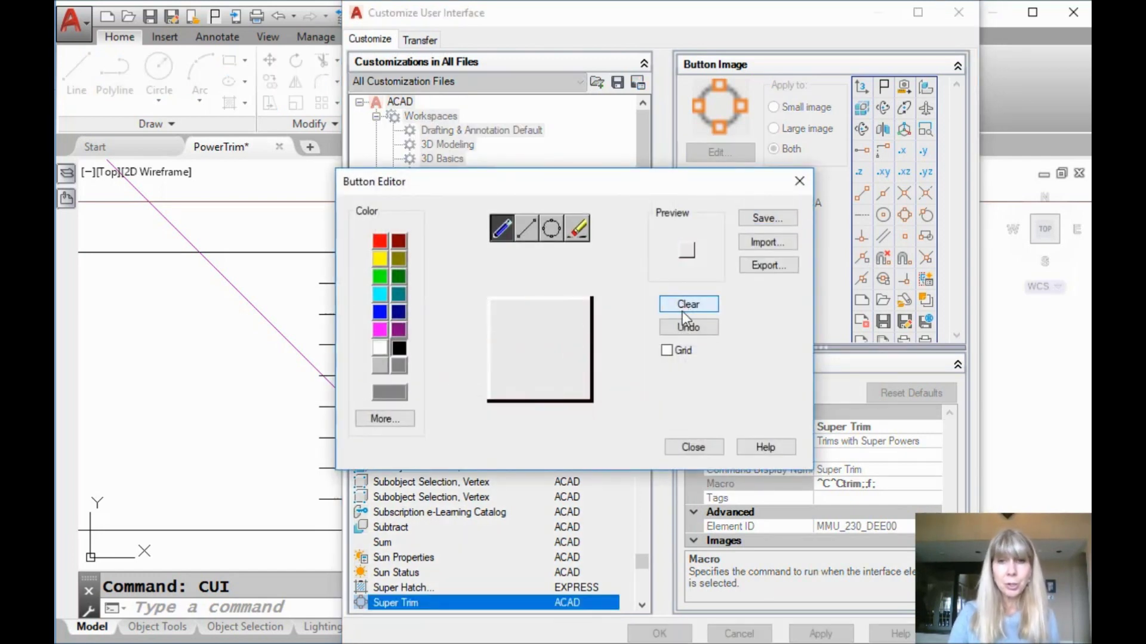
left_click(667, 351)
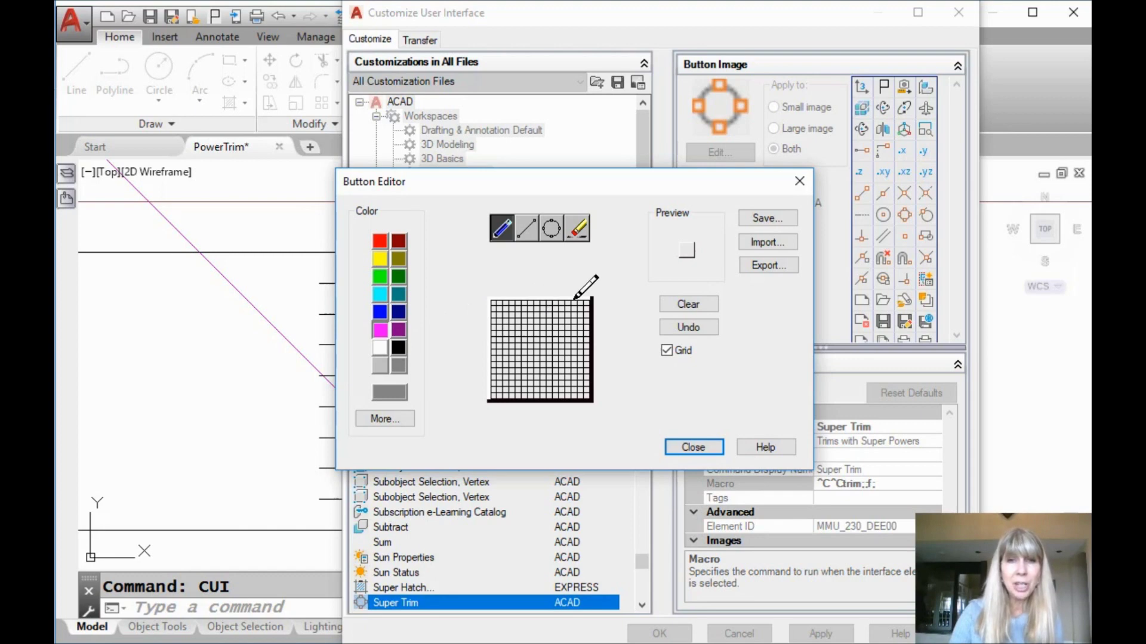
mouse_move(573, 304)
left_mouse_down()
mouse_move(513, 302)
mouse_move(504, 318)
mouse_move(508, 347)
mouse_move(559, 350)
mouse_move(571, 371)
mouse_move(559, 391)
mouse_move(511, 377)
left_mouse_up()
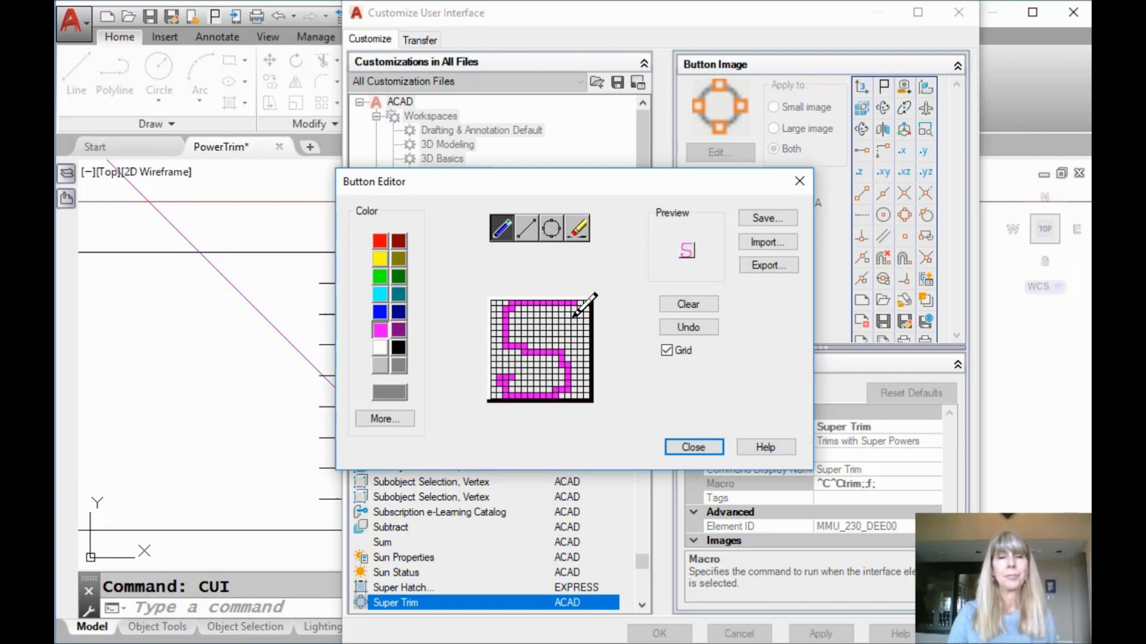
left_click(688, 304)
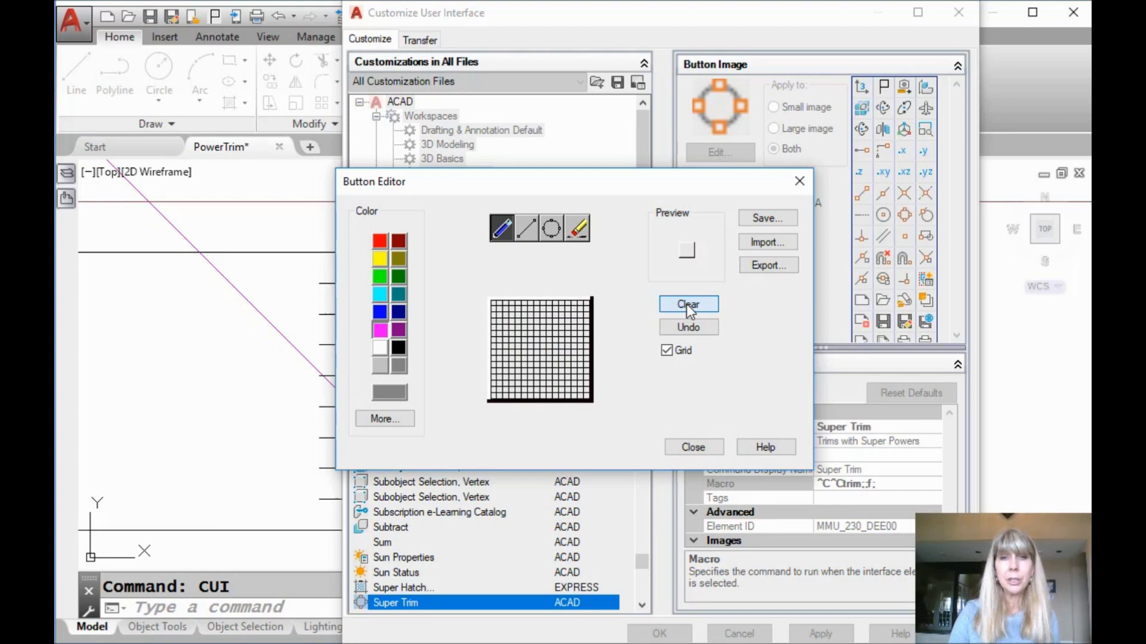
mouse_move(570, 308)
left_mouse_down()
mouse_move(530, 328)
mouse_move(566, 345)
mouse_move(575, 374)
mouse_move(511, 370)
left_mouse_up()
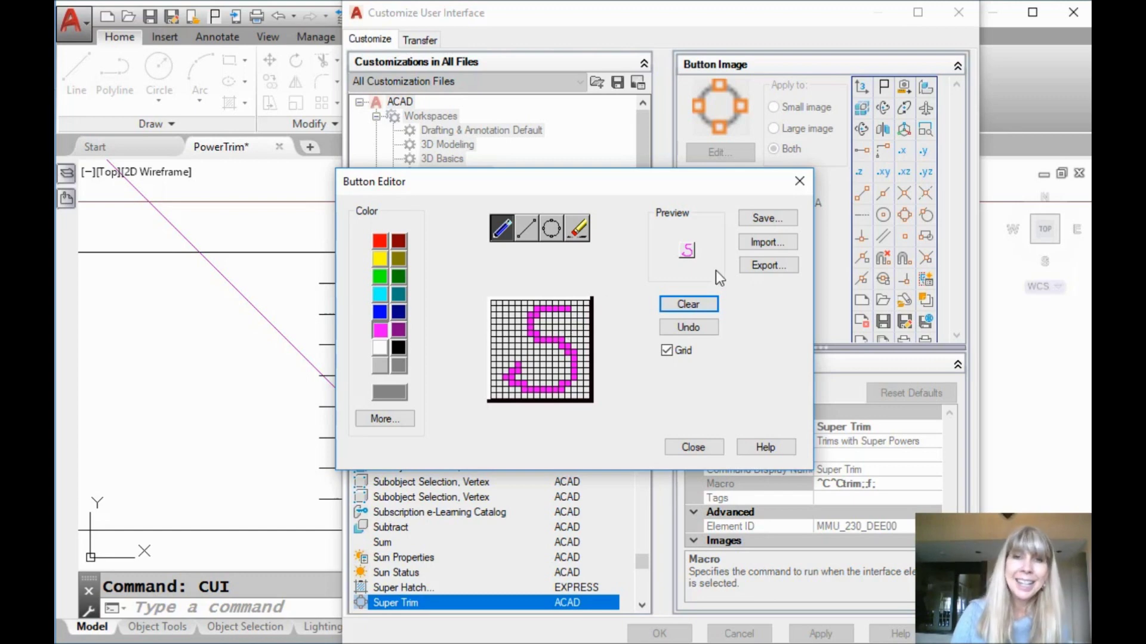
Save the S icon as SuperDuper, close the Button Editor, and apply the customizations
left_click(781, 220)
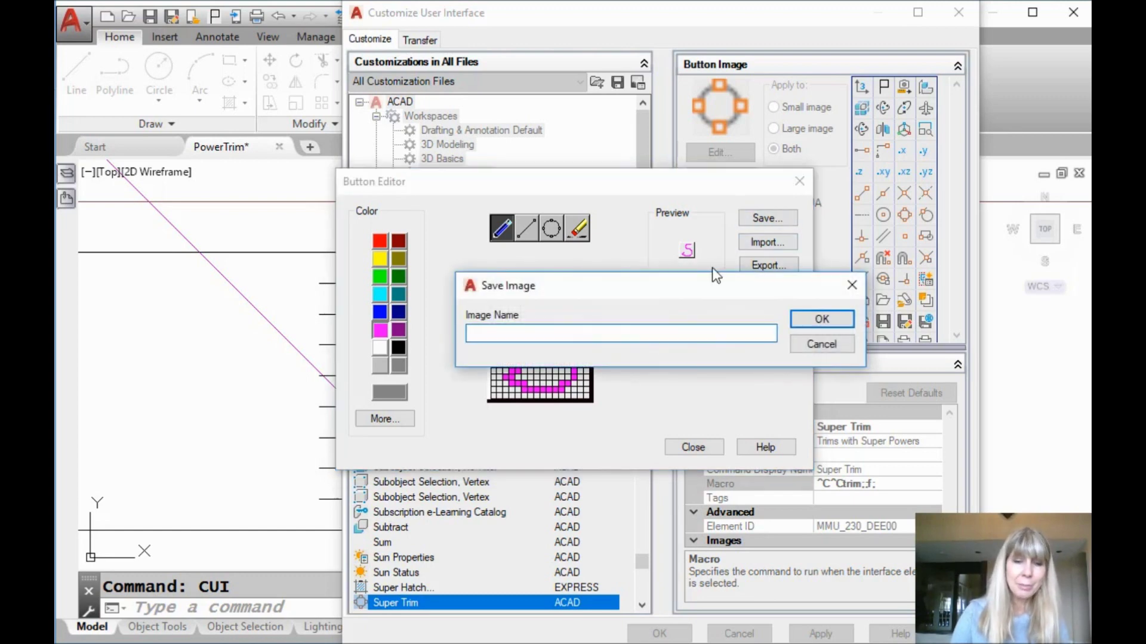
type("Su")
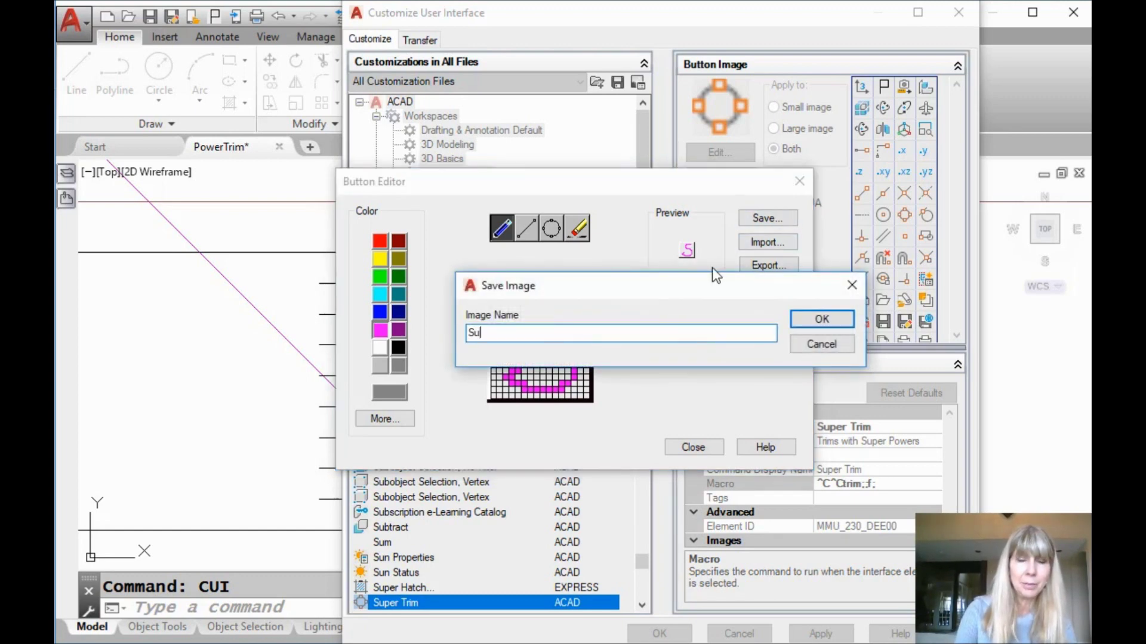
type("perDuper")
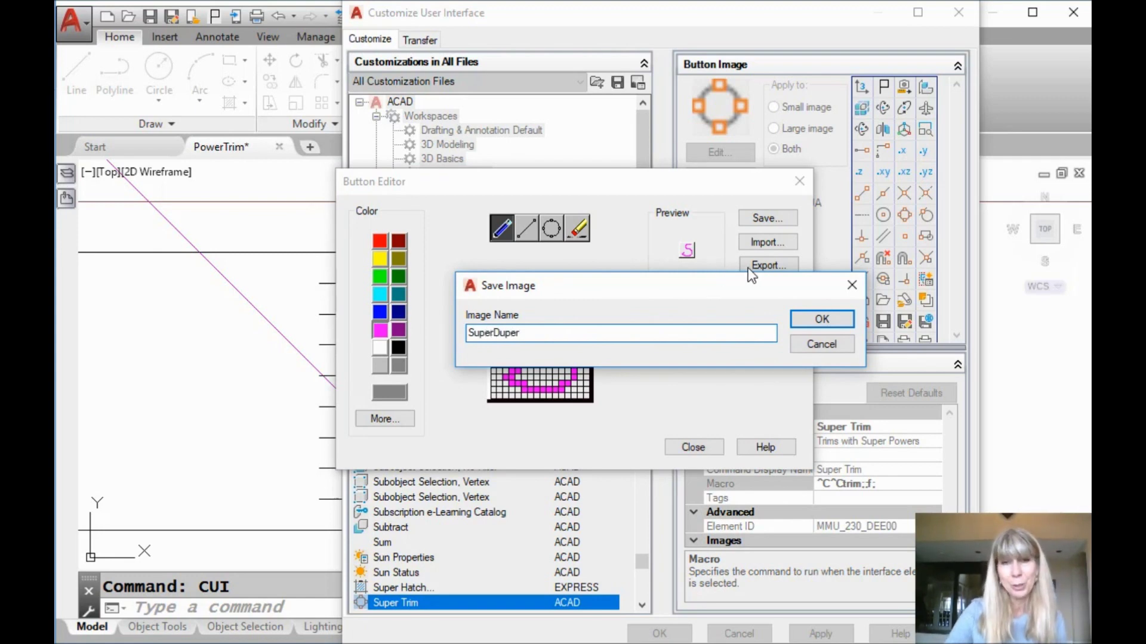
left_click(822, 320)
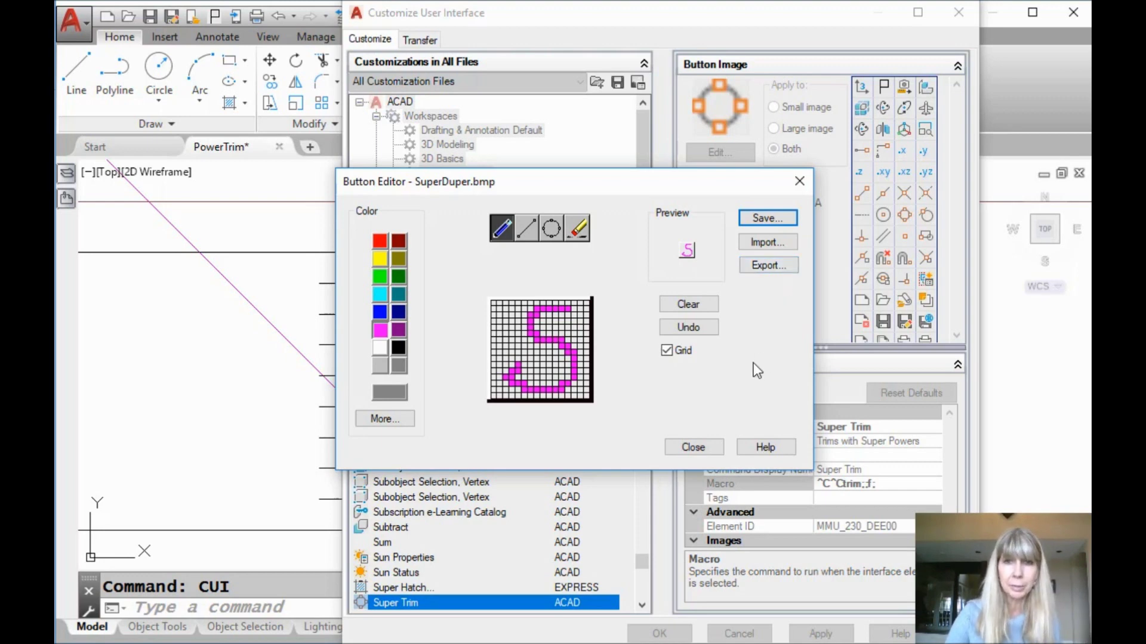
left_click(708, 446)
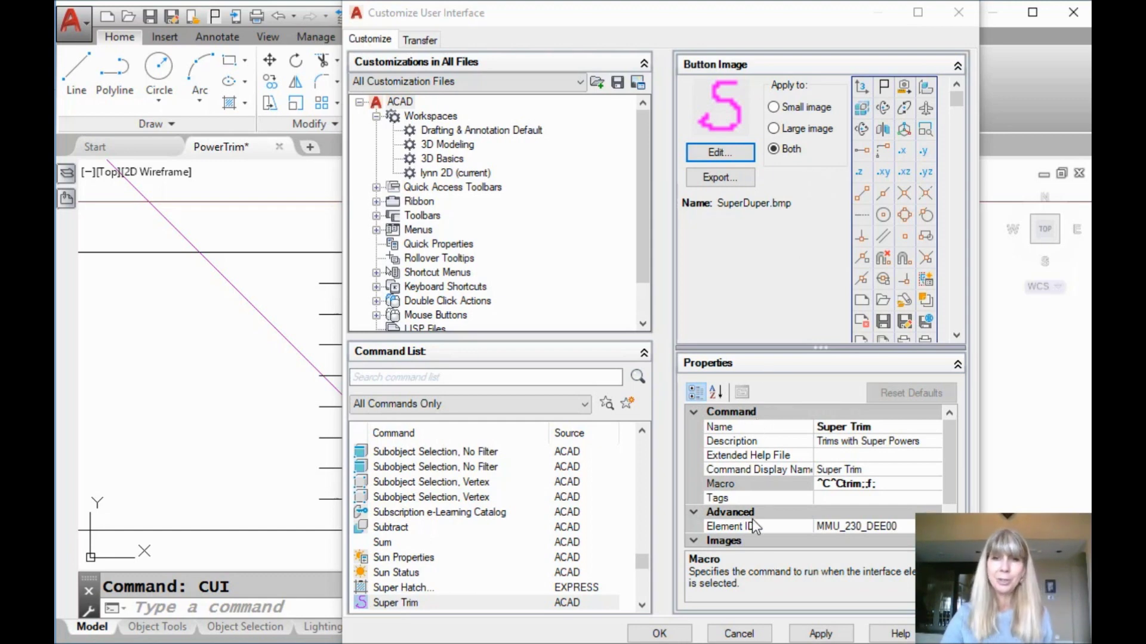
left_click(670, 636)
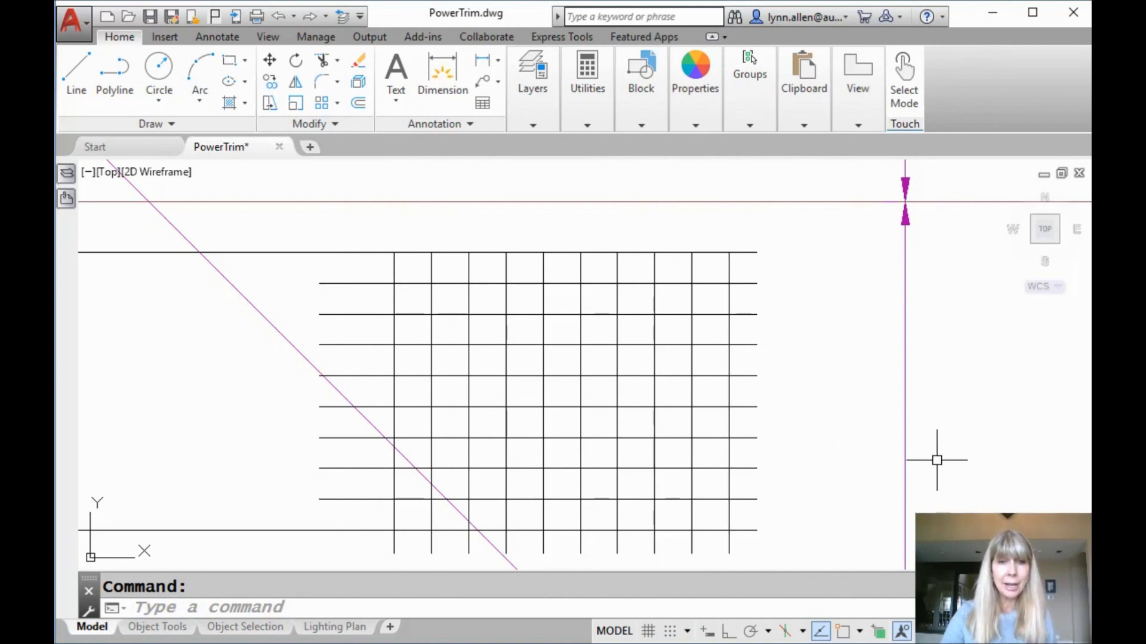
Enter supertrim at the command line, then cancel it with Esc
left_click(616, 603)
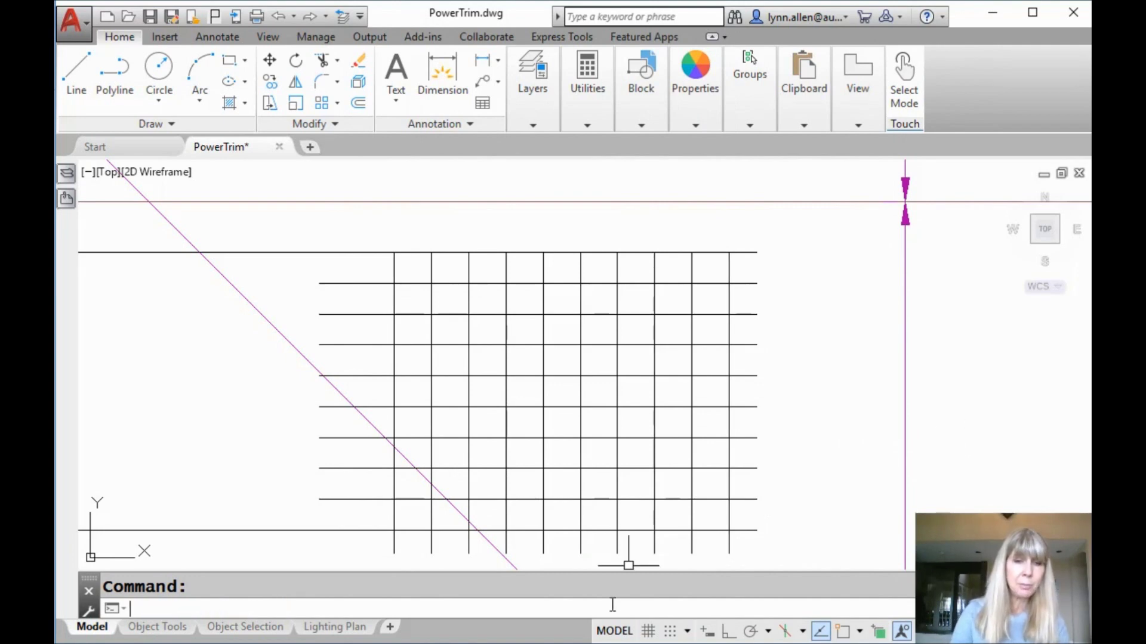
type("s")
type("rtrim")
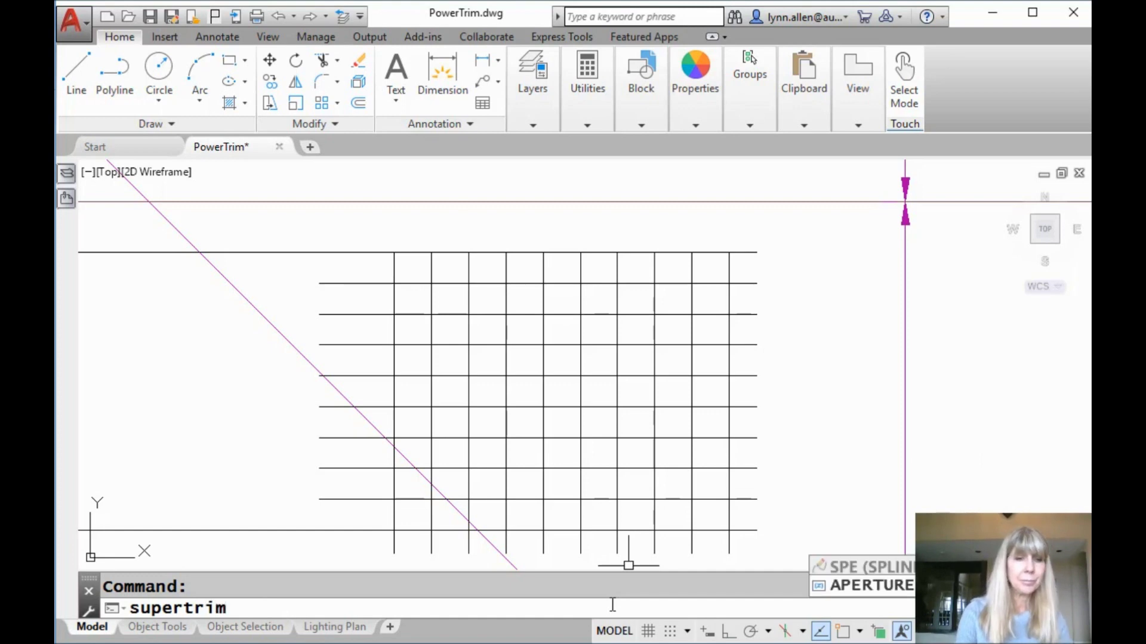
key("Escape")
key("Escape")
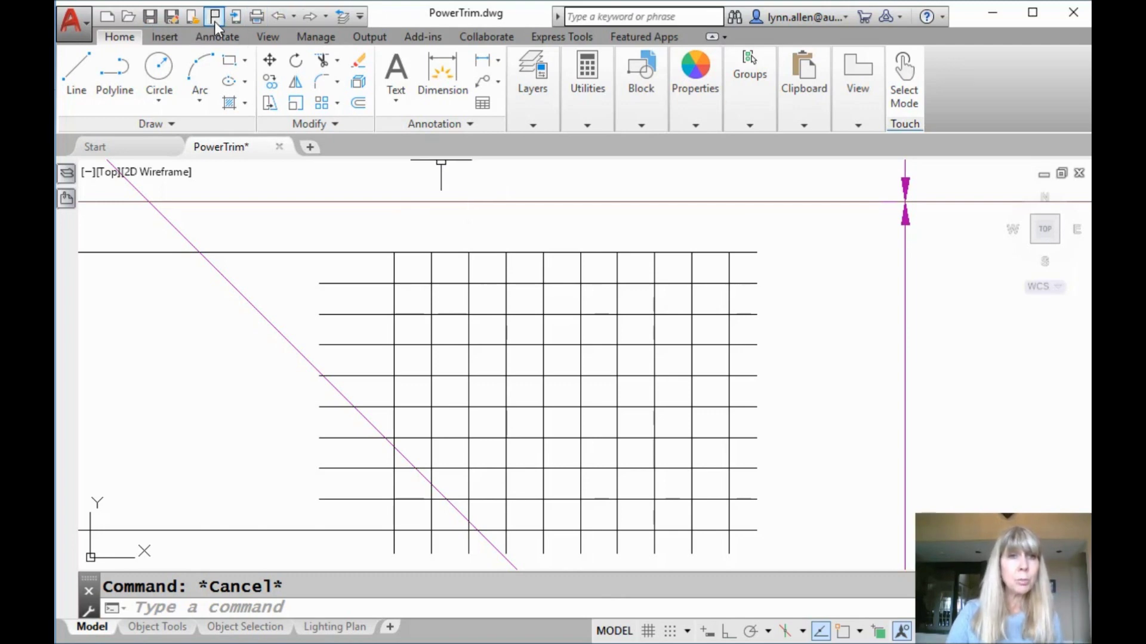
Find Super Trim by searching 'super' in More Commands and drag it onto the Quick Access Toolbar
left_click(360, 18)
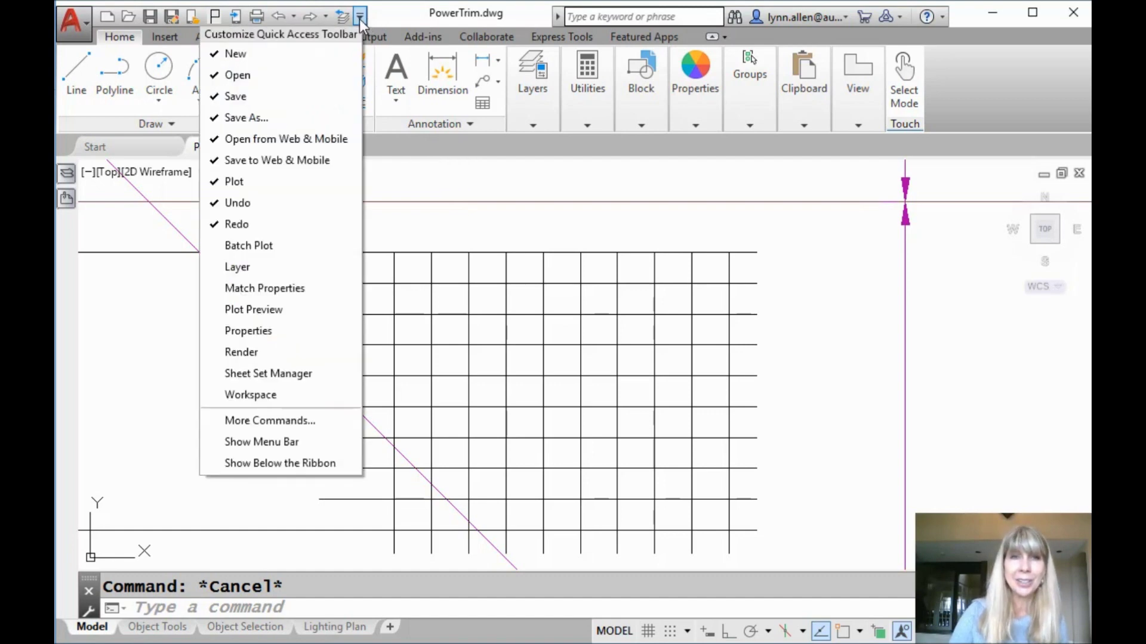
left_click(298, 427)
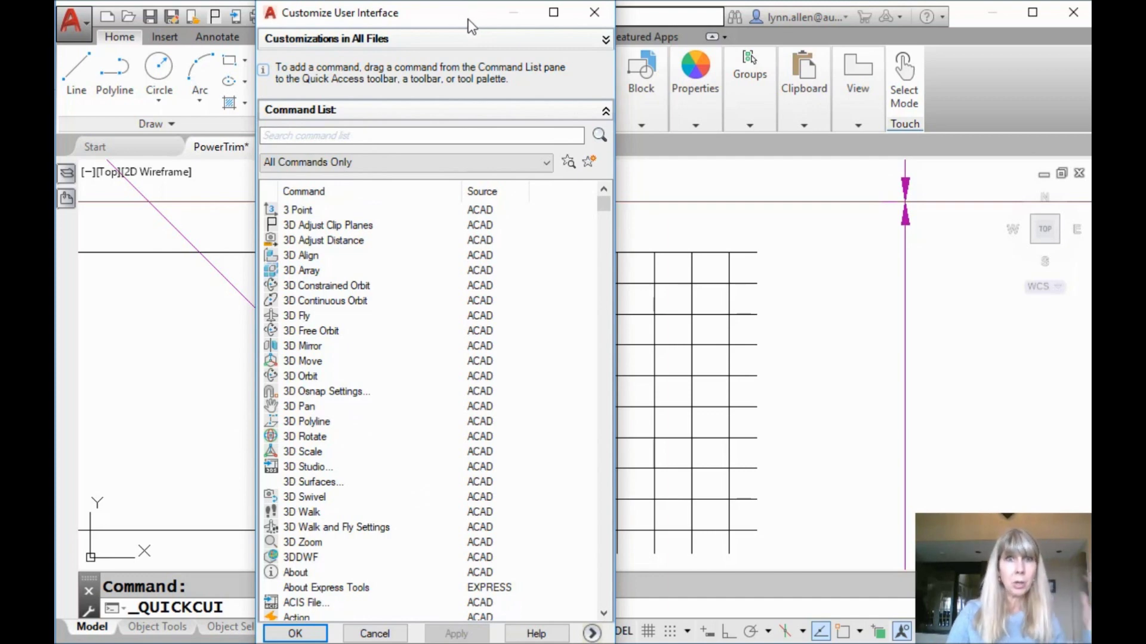
left_click(435, 136)
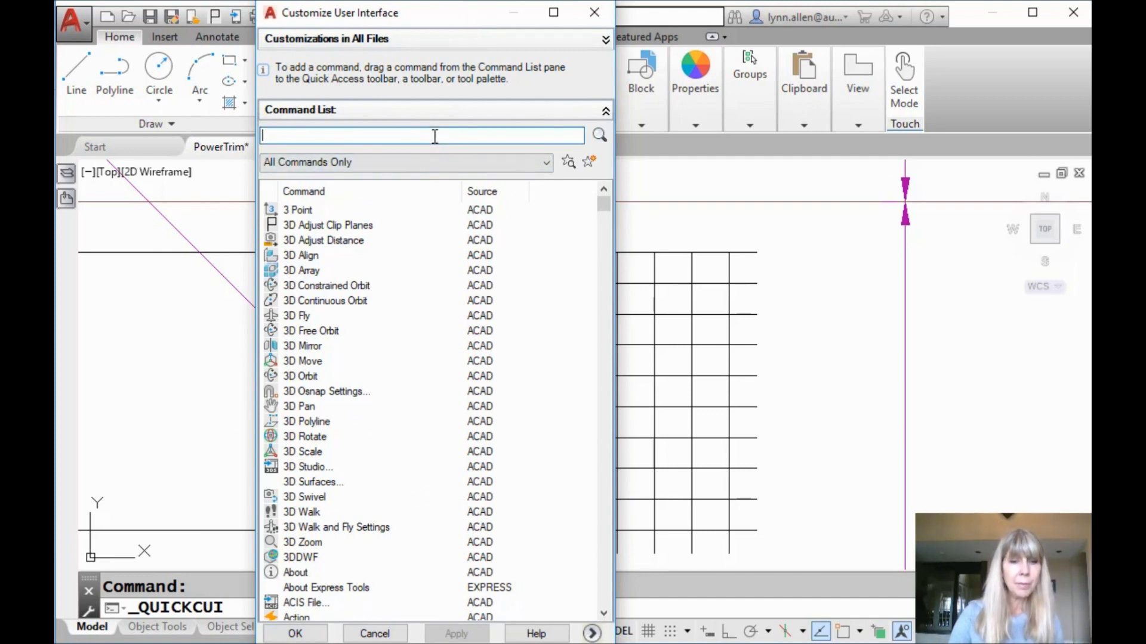
type("super")
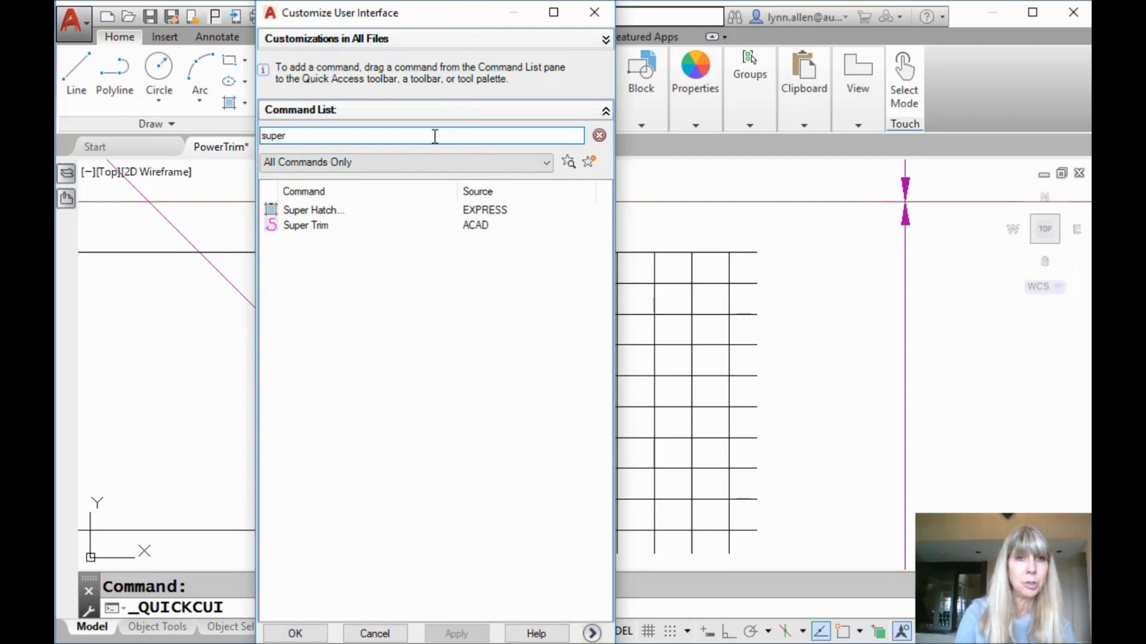
left_click(338, 225)
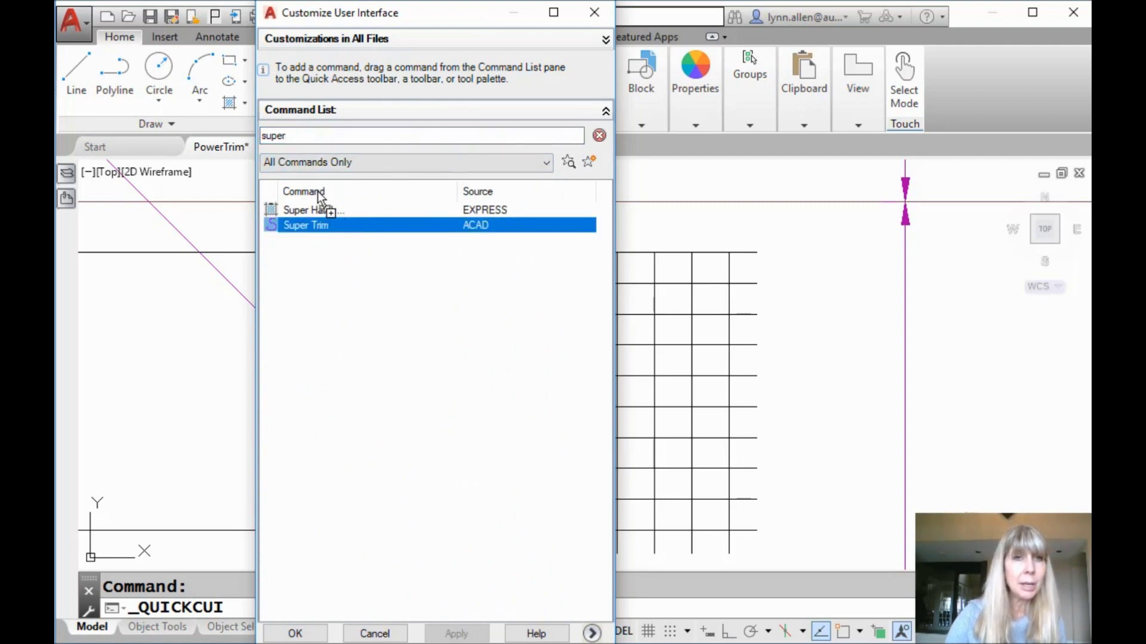
left_click_drag(317, 191, 224, 11)
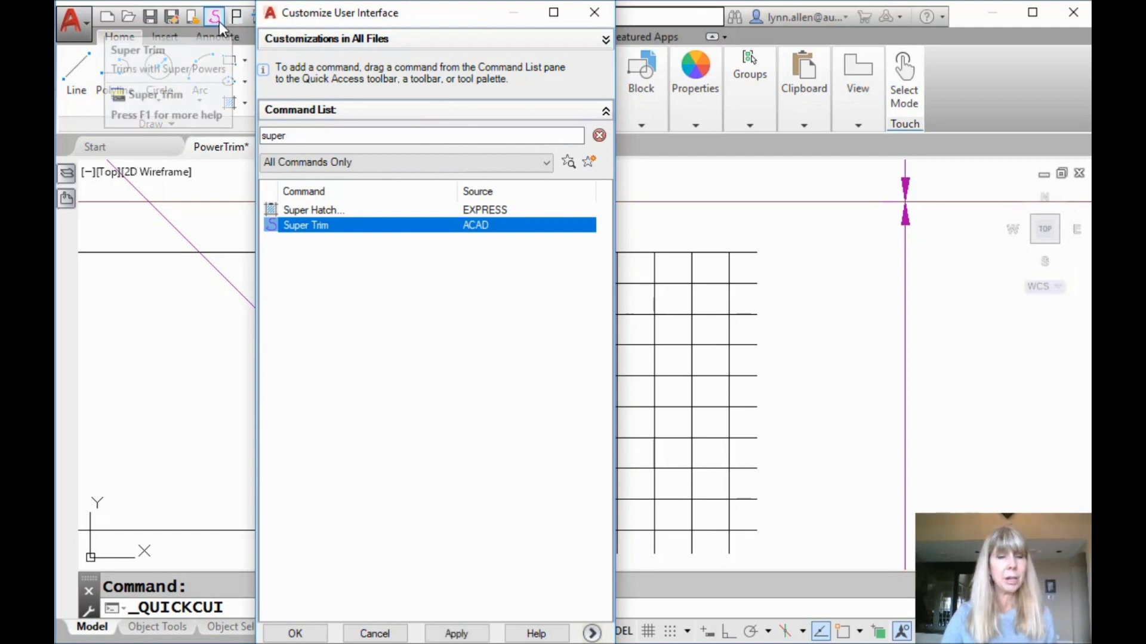
left_click(296, 635)
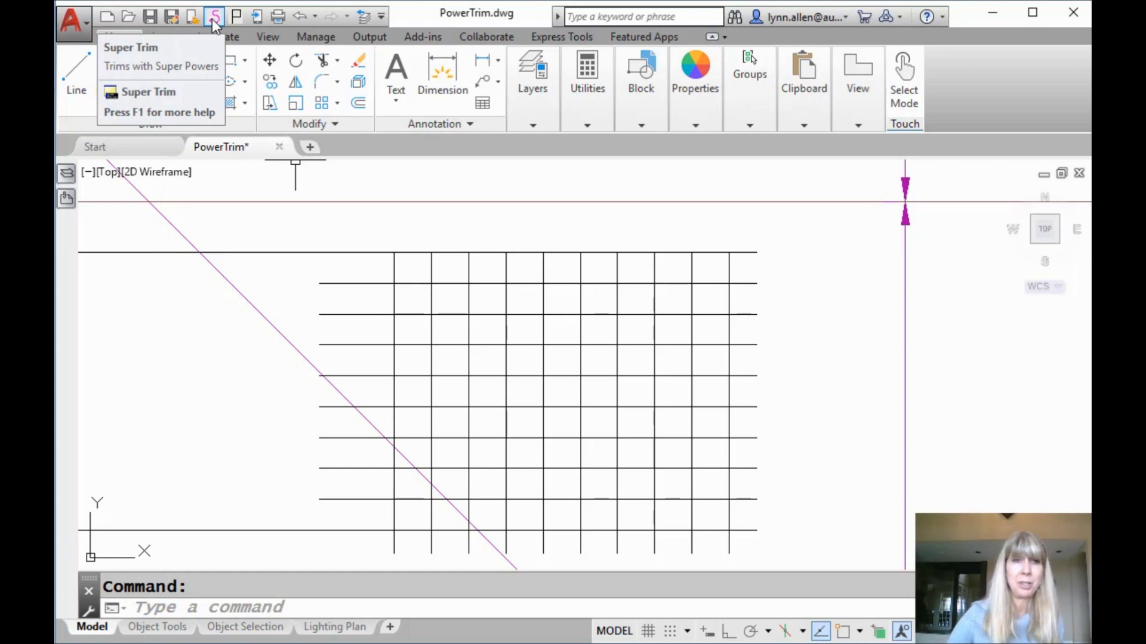
Run Super Trim from the toolbar and trim the grid along a six-point S-shaped fence
left_click(213, 19)
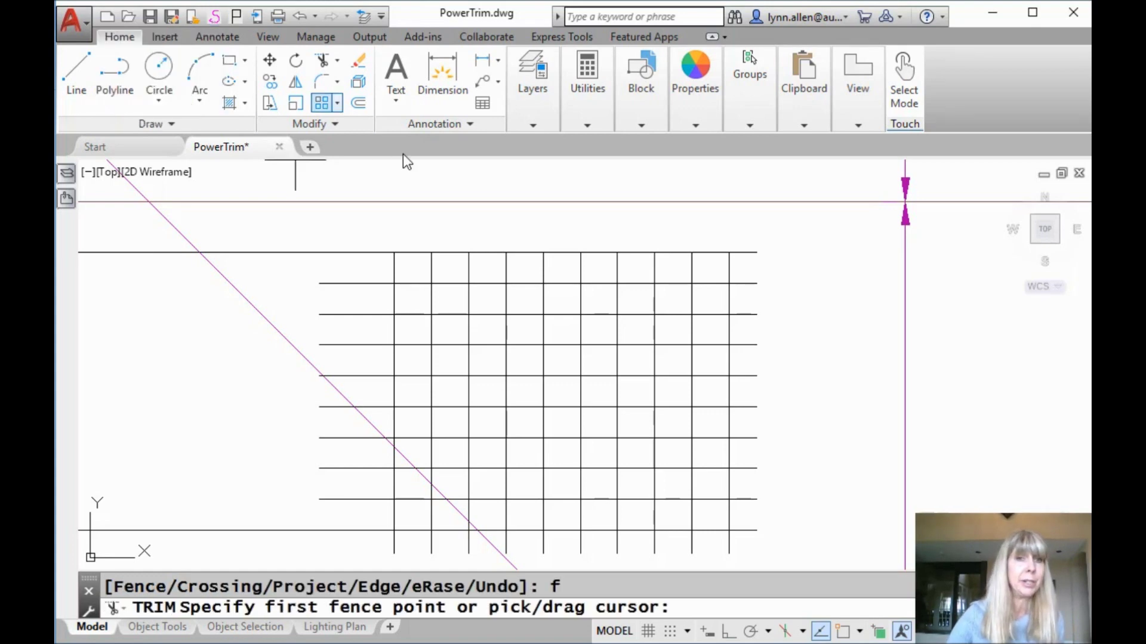
left_click(763, 293)
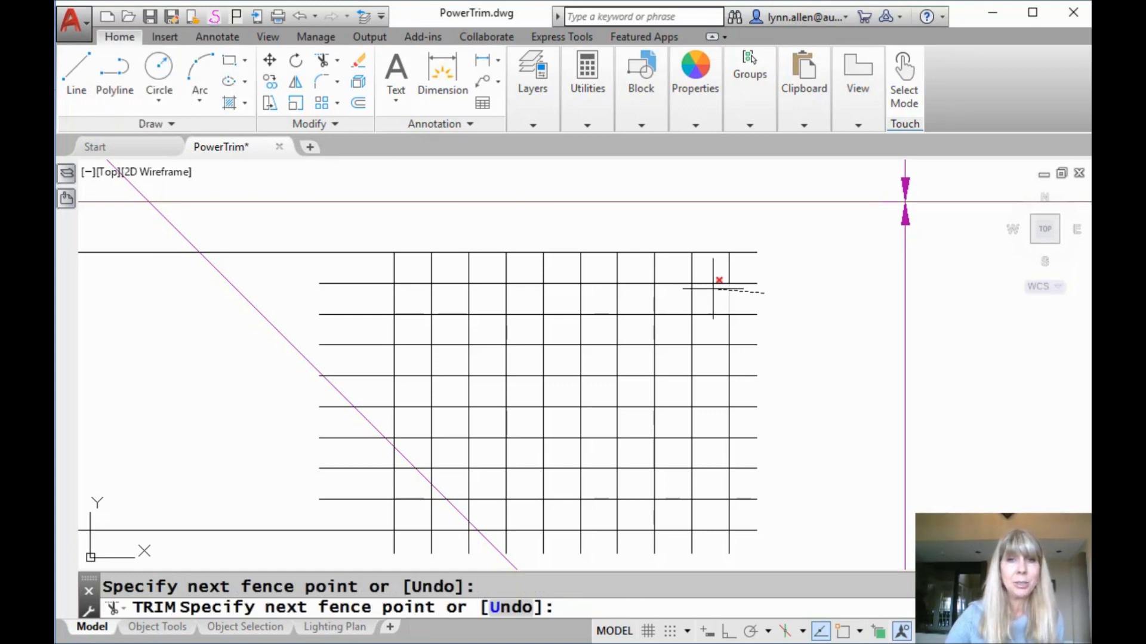
left_click(490, 293)
left_click(490, 404)
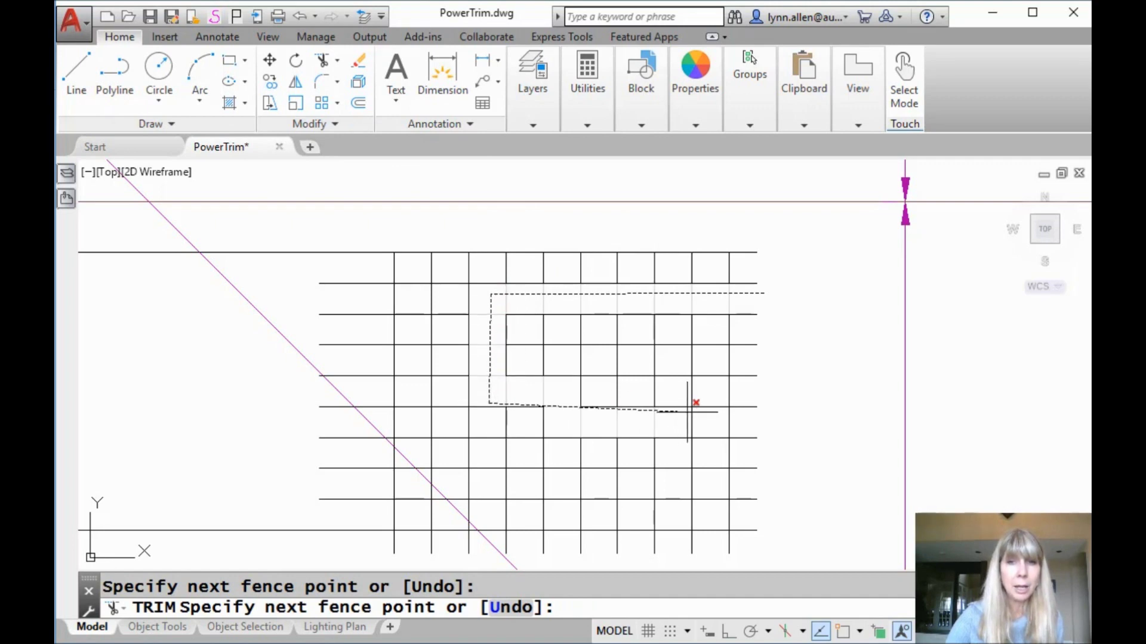
left_click(713, 399)
left_click(714, 482)
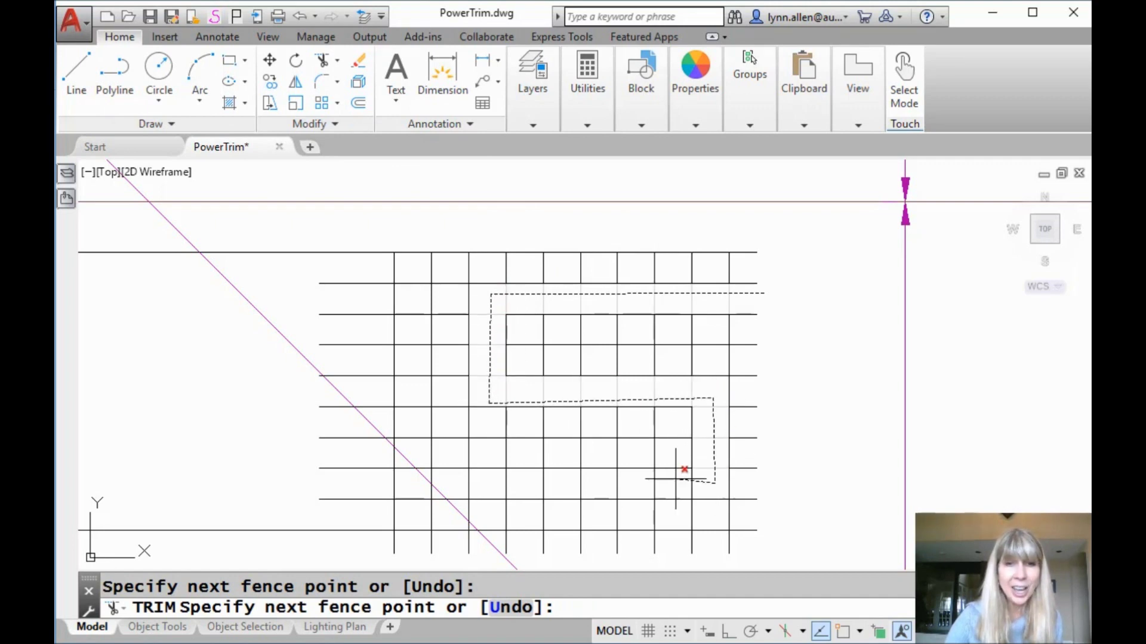
left_click(485, 482)
key("Return")
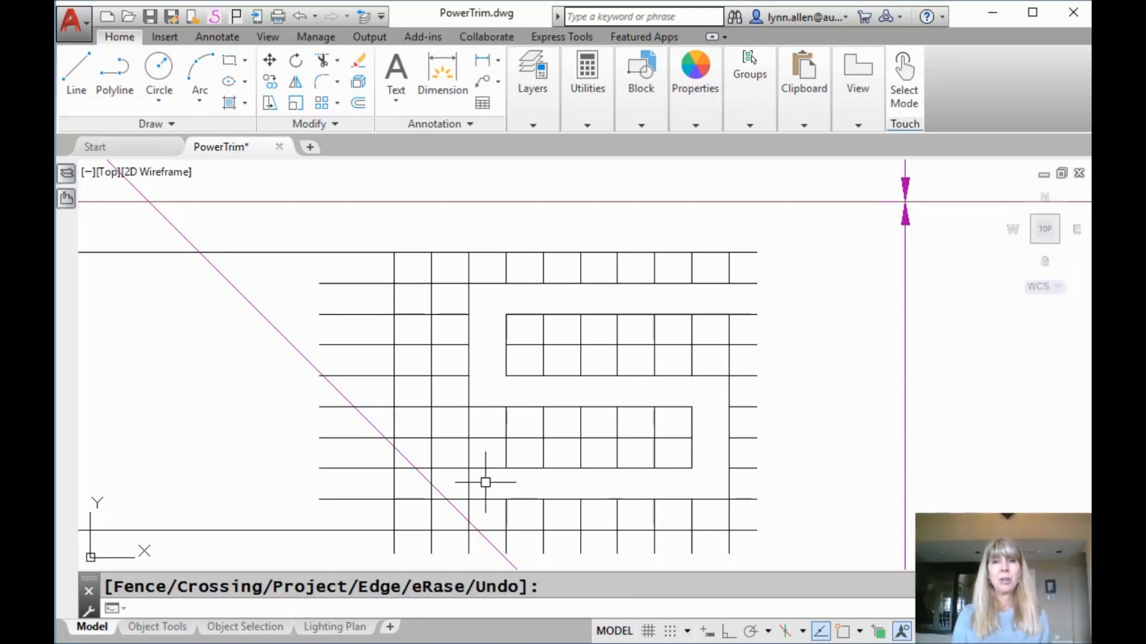